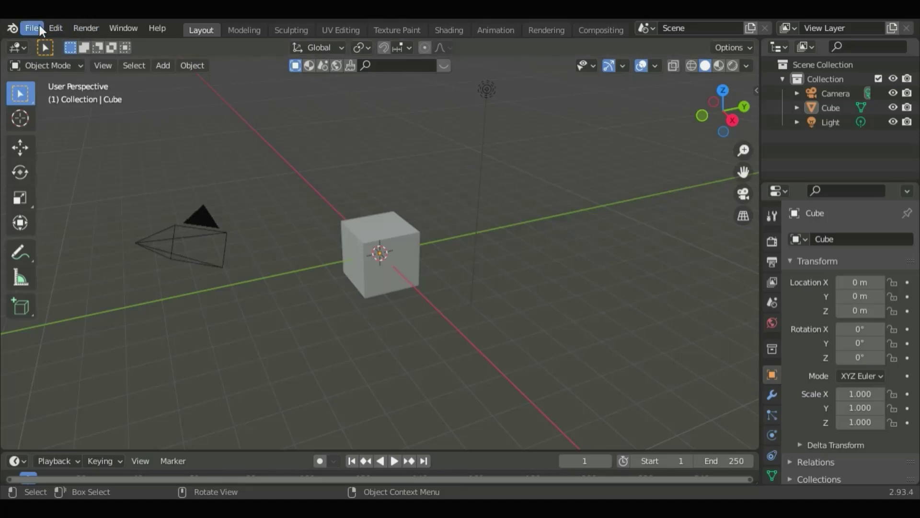
Create a new Video Editing project from the File menu and don't save the default scene.
left_click(23, 28)
mouse_move(56, 43)
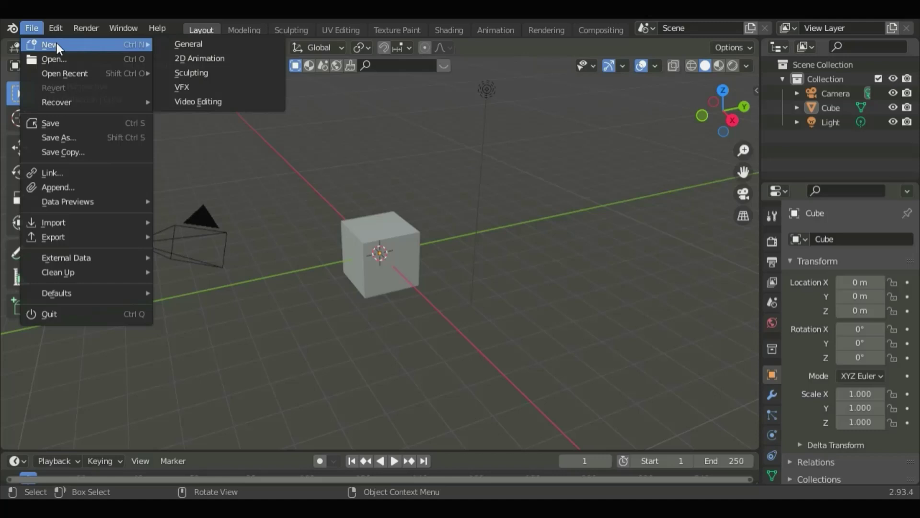
left_click(227, 103)
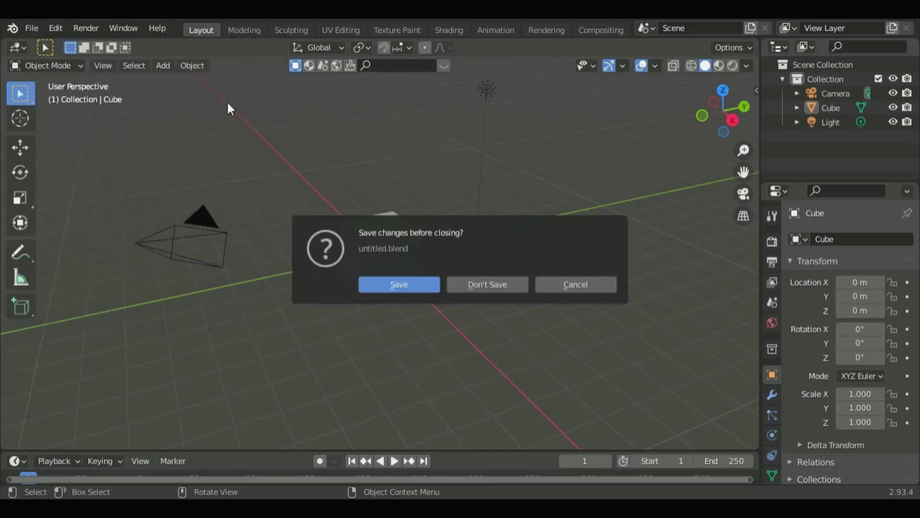
left_click(471, 285)
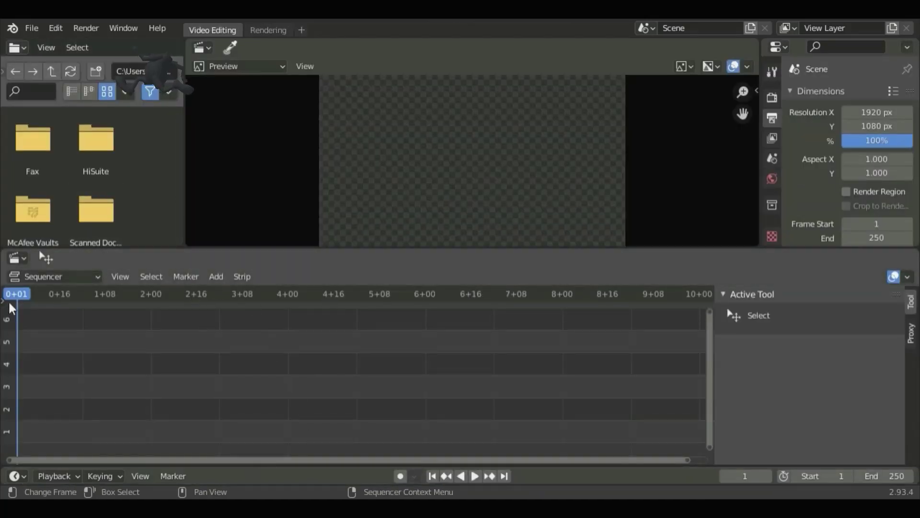
Add C:\Images\Thum.jpg to the sequencer as an image strip on channel 1.
left_click(217, 278)
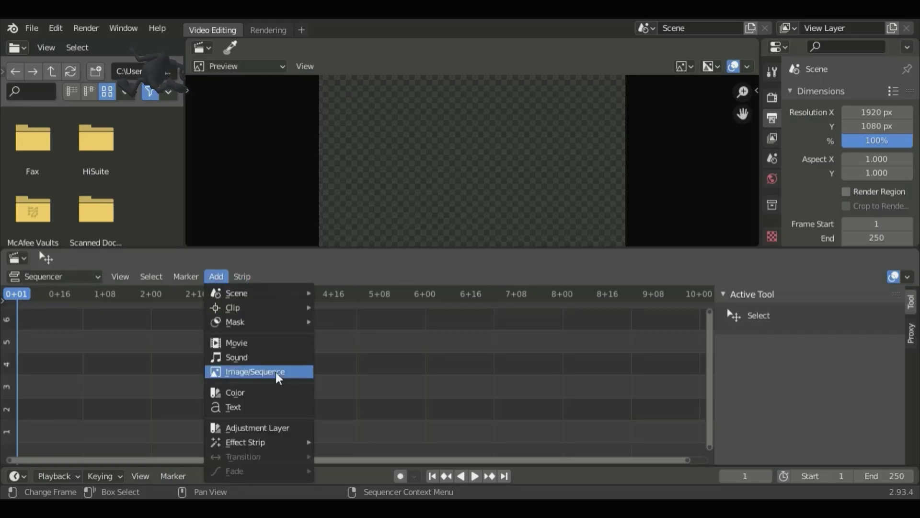
left_click(255, 371)
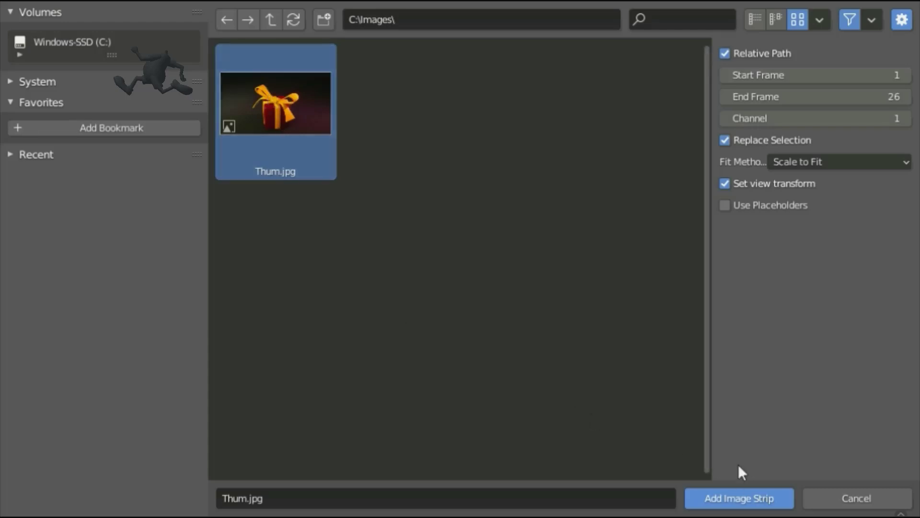
left_click(732, 495)
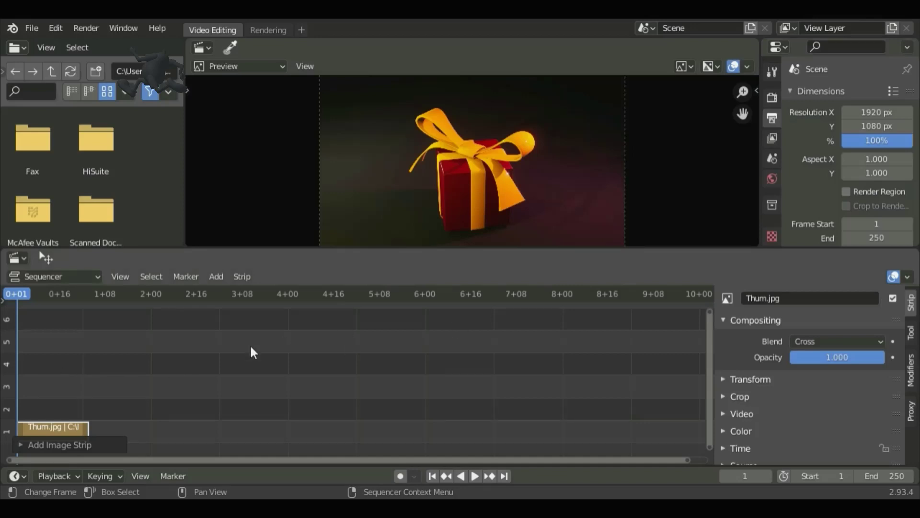
Add a text strip on channel 2 that reads 'How To Make Thumbnails For Youtube Videos'.
left_click(220, 278)
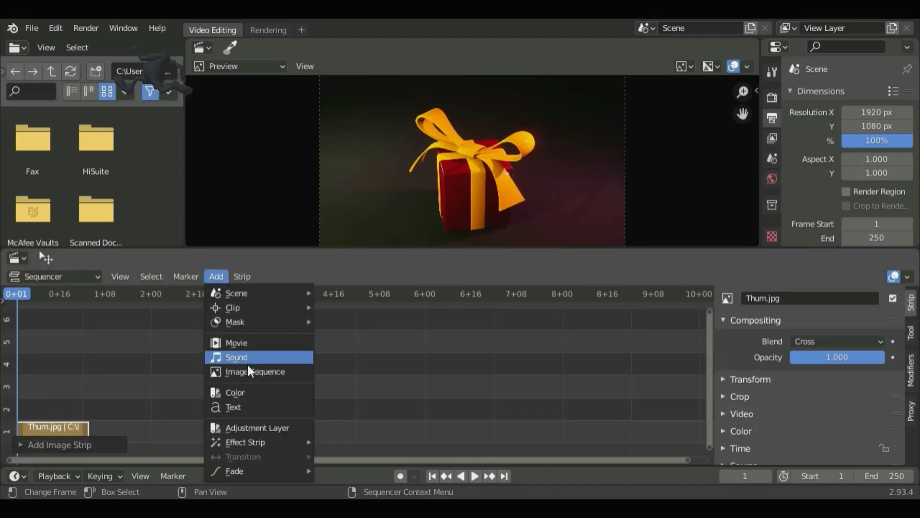
left_click(244, 411)
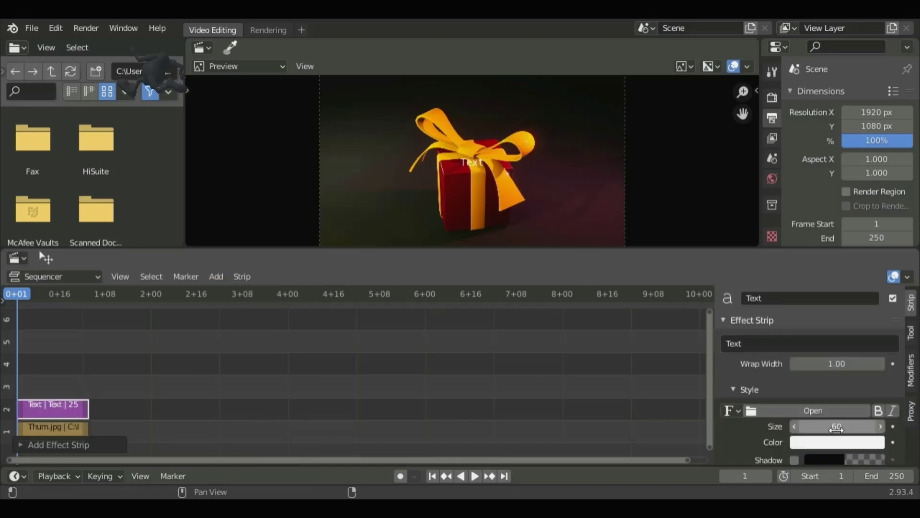
scroll(809, 397, "down", 2)
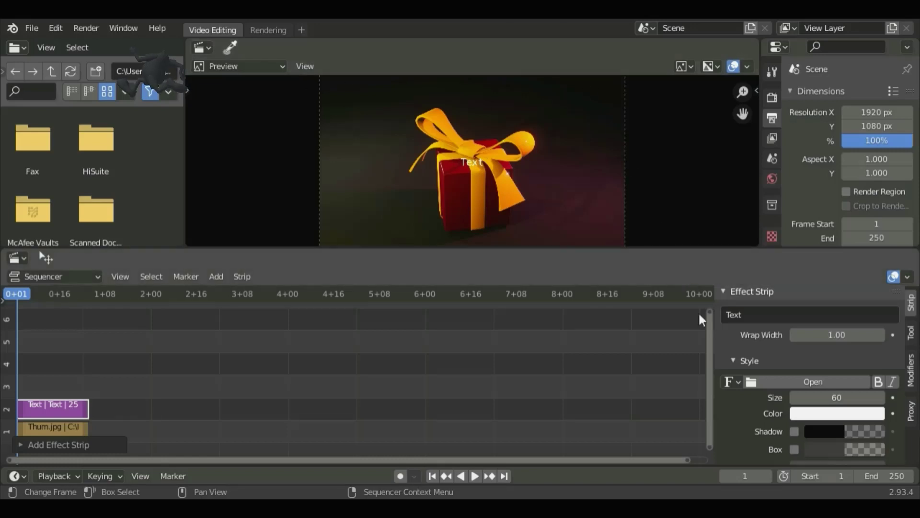
left_click(741, 320)
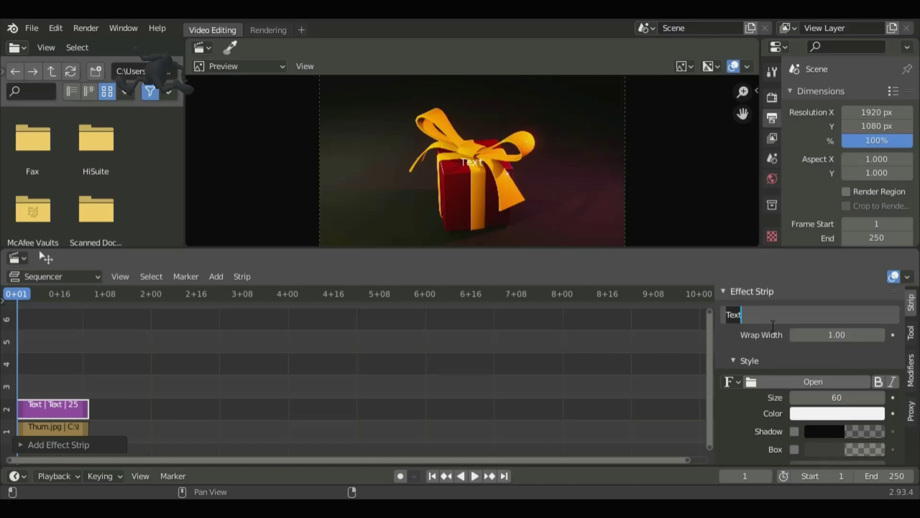
type("How To Make Thumbnails For Youtube Videos")
key("Return")
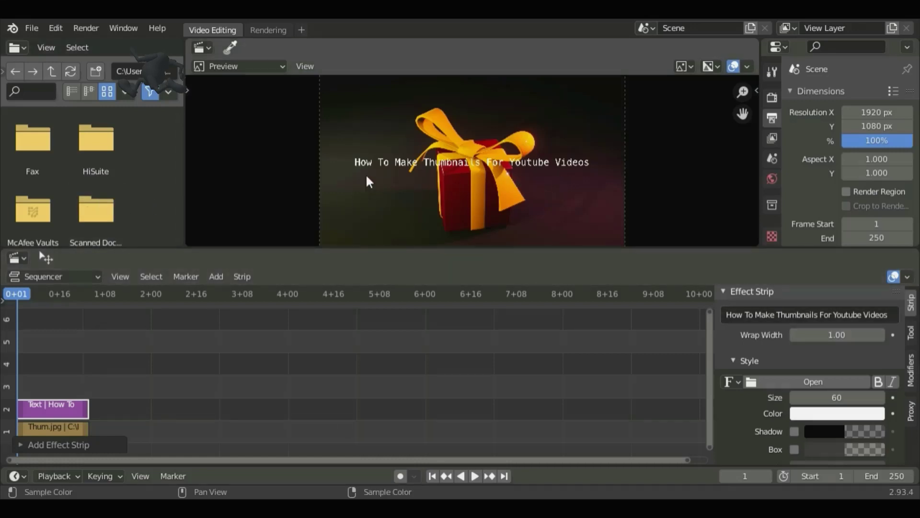
Give the title the BookmanOldStyle-Bold font, size 78, and Location Y 0.91.
left_click(793, 382)
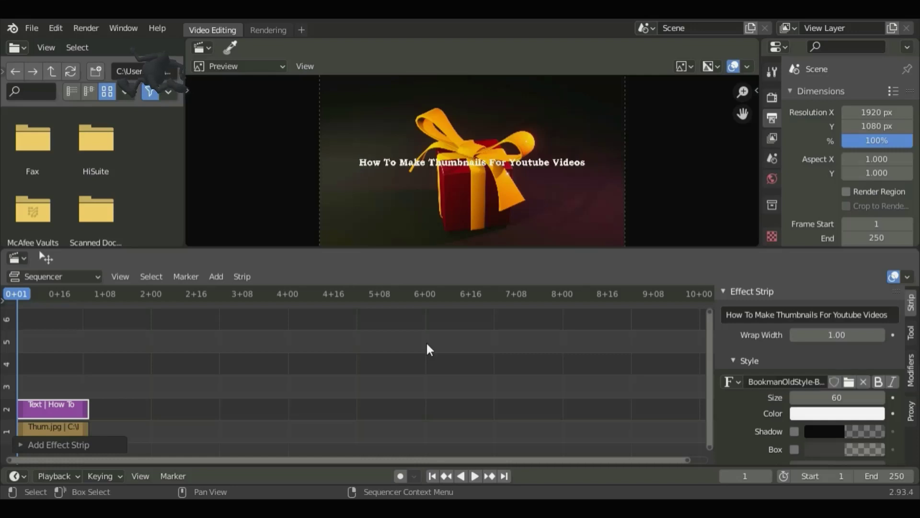
scroll(854, 421, "down", 3)
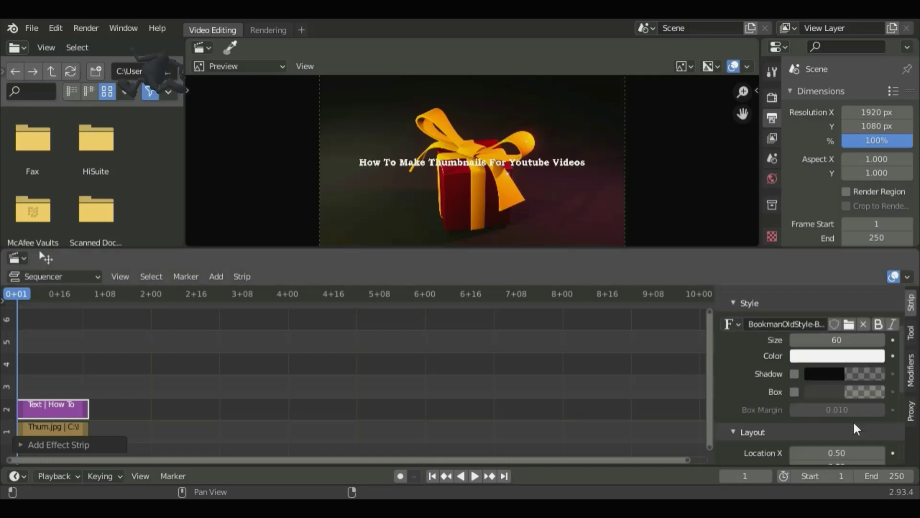
left_click(829, 345)
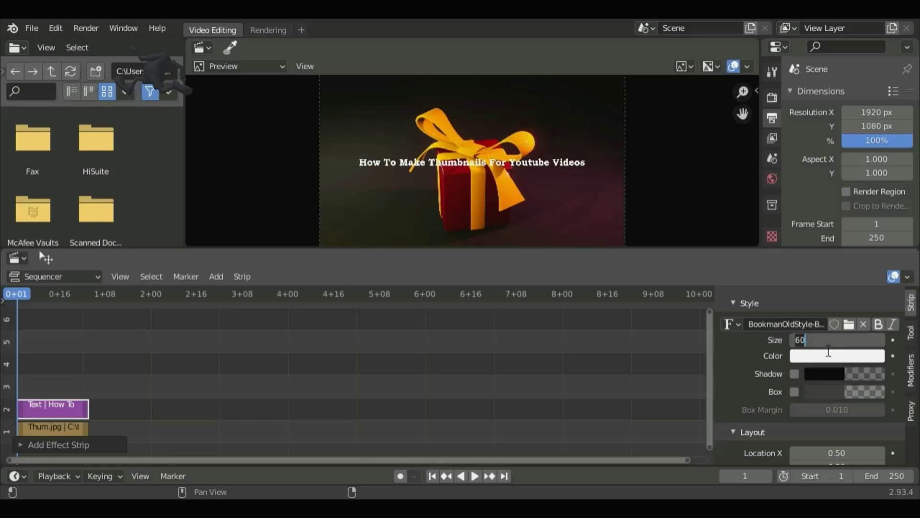
left_click(758, 352)
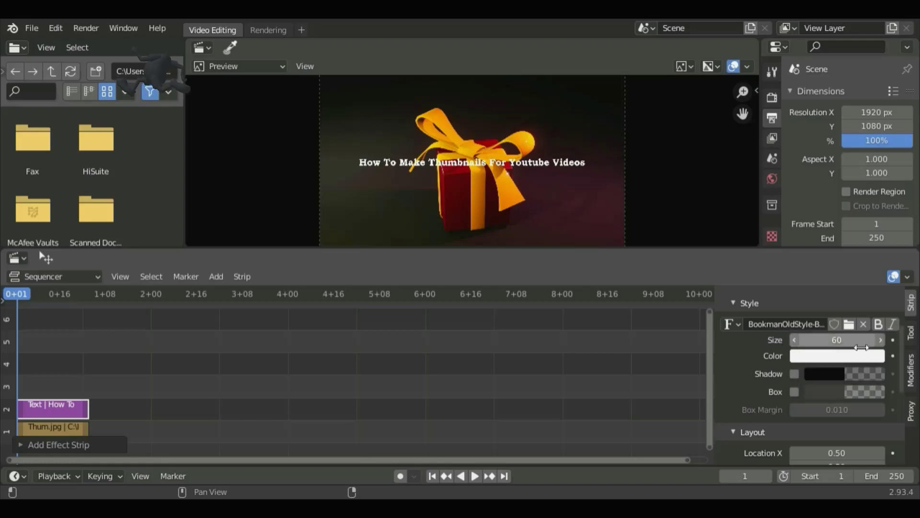
left_click_drag(862, 347, 894, 339)
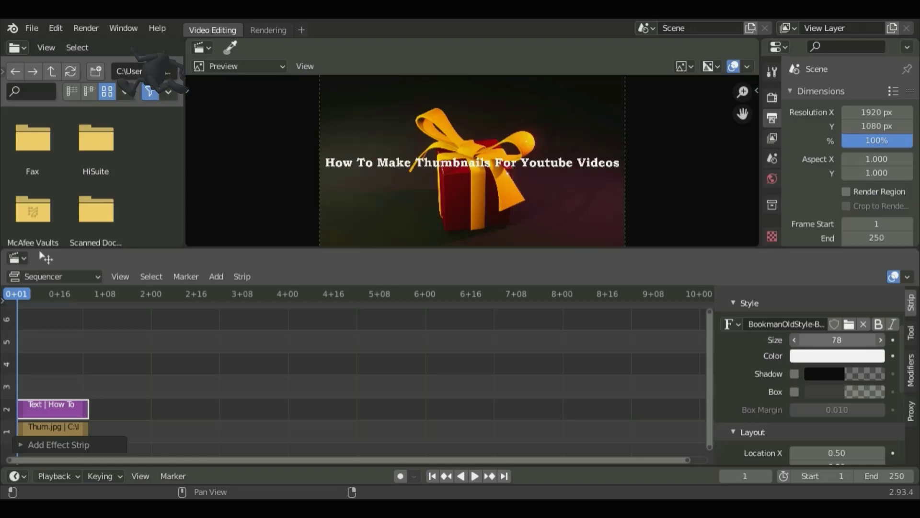
scroll(858, 364, "down", 5)
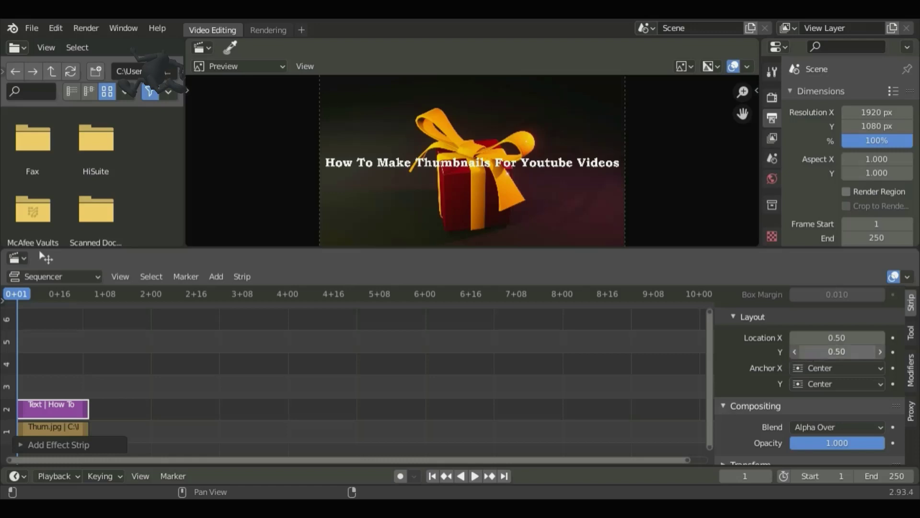
left_click_drag(836, 352, 888, 351)
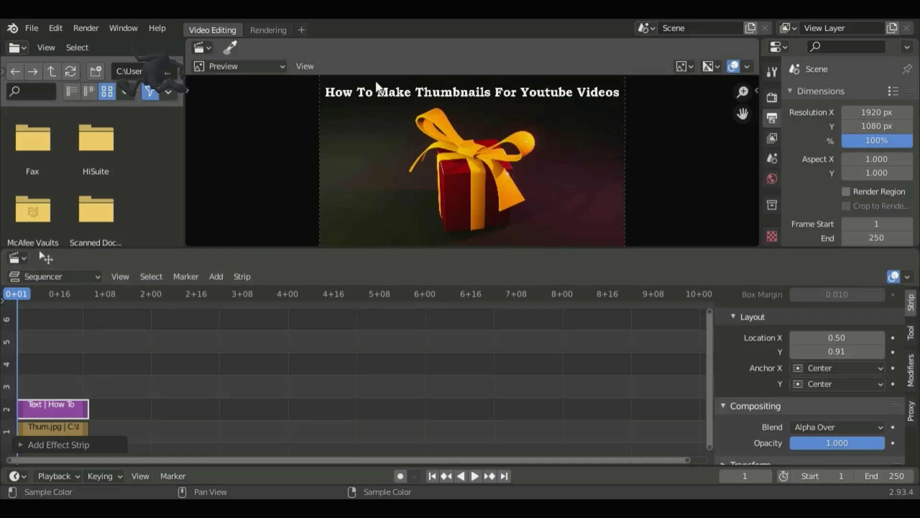
Pick red on the HSV colour wheel for the title's Color swatch.
scroll(795, 410, "up", 8)
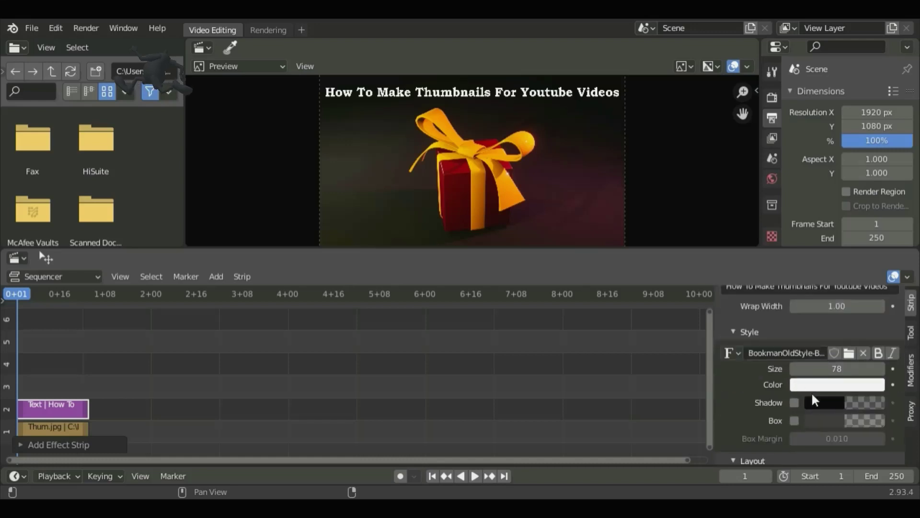
left_click(812, 385)
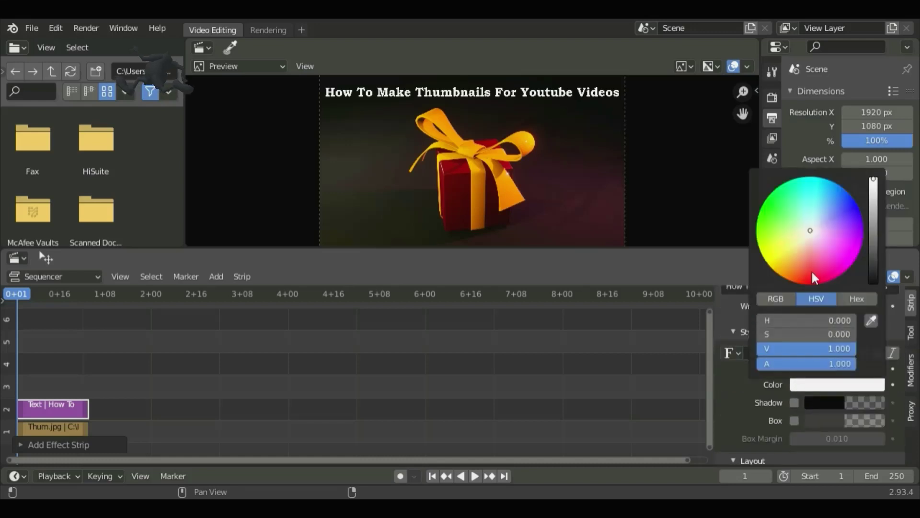
left_click(800, 283)
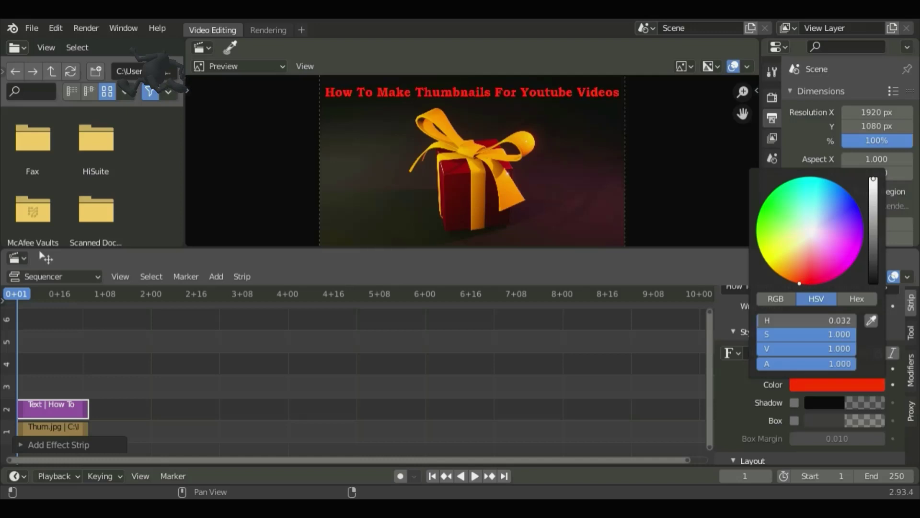
mouse_move(799, 283)
left_mouse_down()
mouse_move(792, 282)
mouse_move(800, 283)
left_mouse_up()
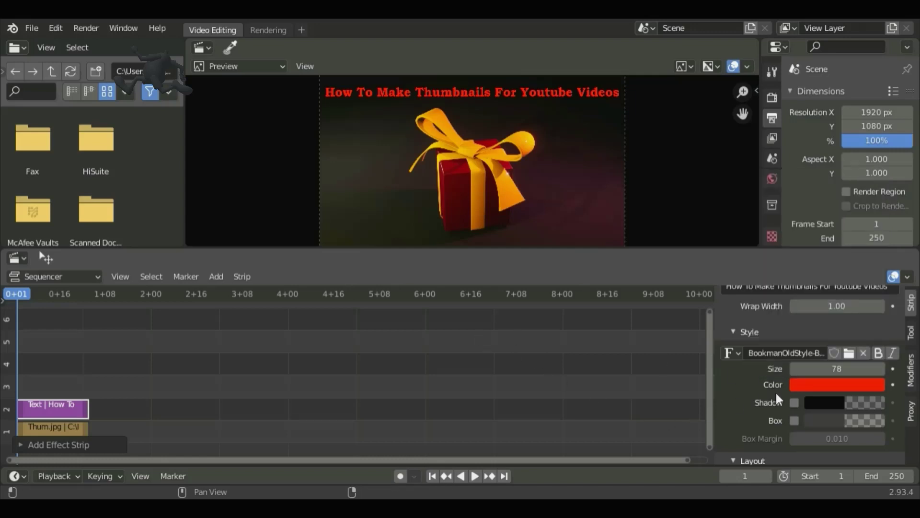
scroll(782, 395, "down", 3)
scroll(787, 401, "up", 1)
scroll(671, 370, "up", 1)
key("Home")
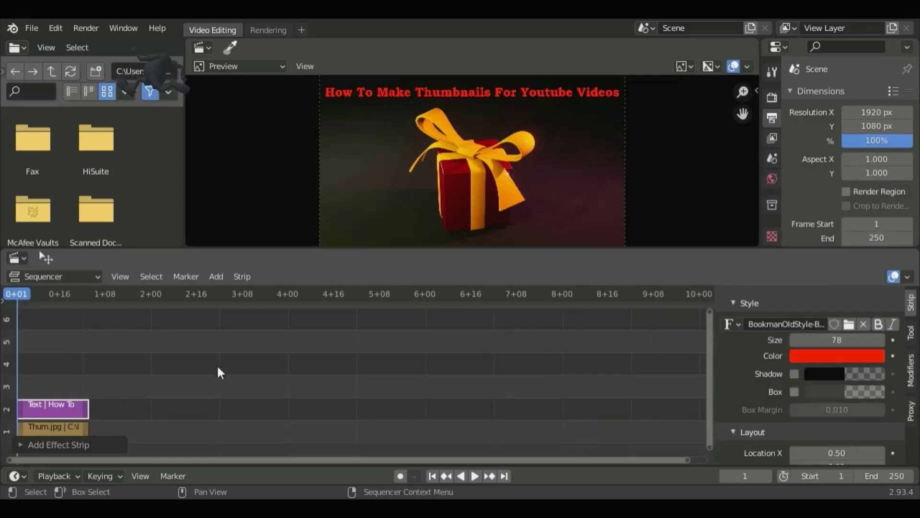
Add a second text strip on channel 3 that reads 'Using Blender 2.93'.
left_click(222, 277)
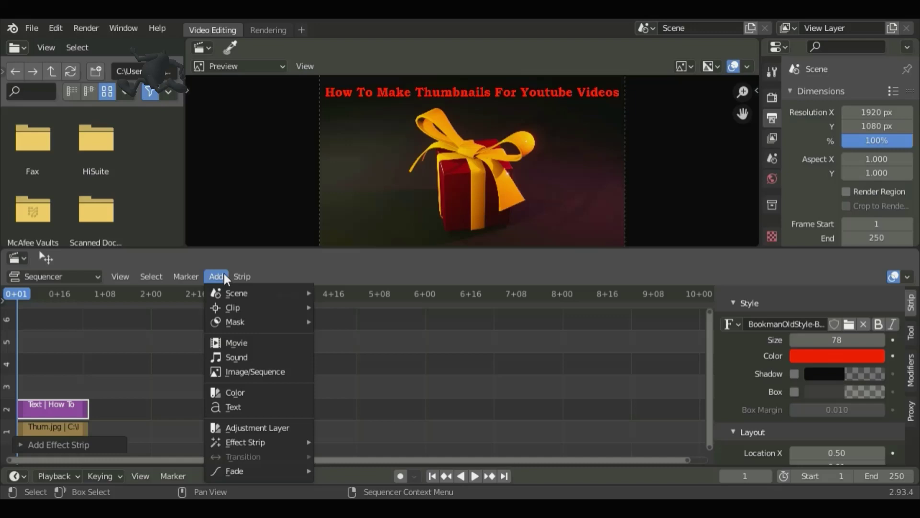
left_click(265, 407)
scroll(851, 368, "up", 4)
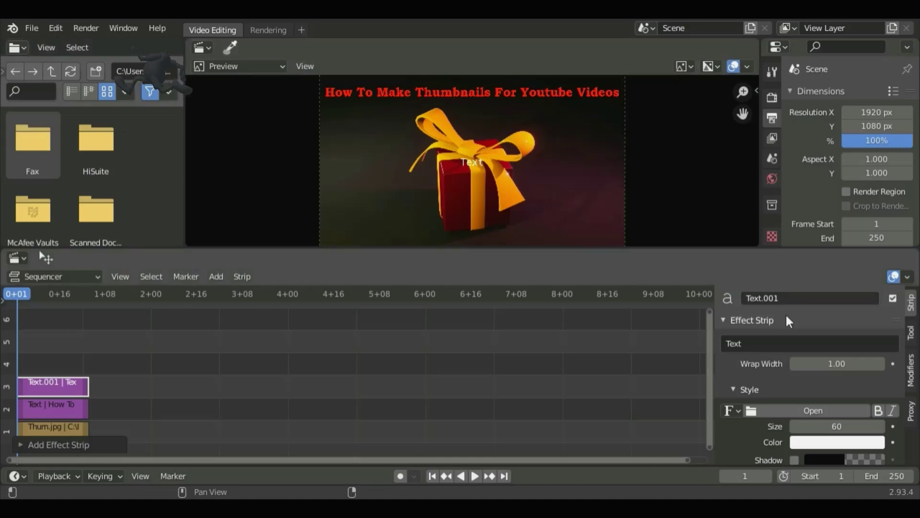
left_click(749, 344)
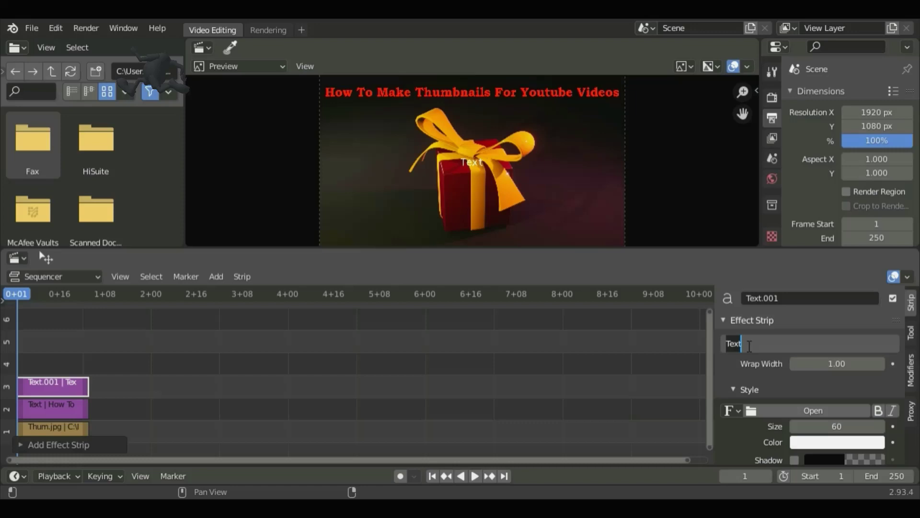
type("Using Blender 2.93")
key("Return")
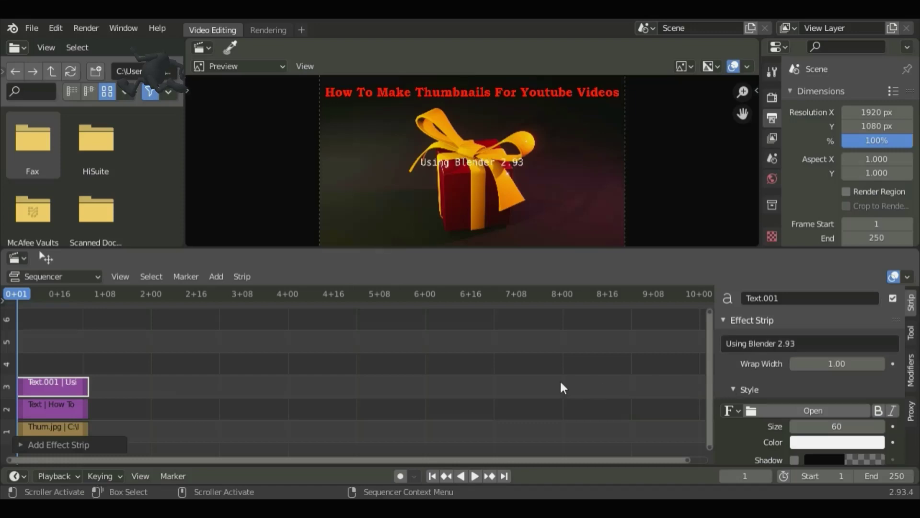
Give the subtitle BookmanOldStyle-Bold, Location X 0.21 / Y 0.11, and size 75.
left_click(738, 411)
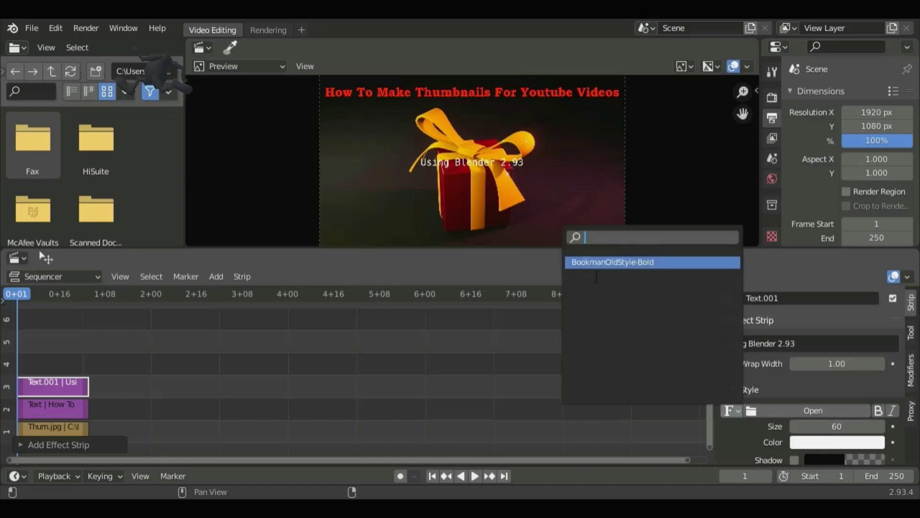
left_click(623, 271)
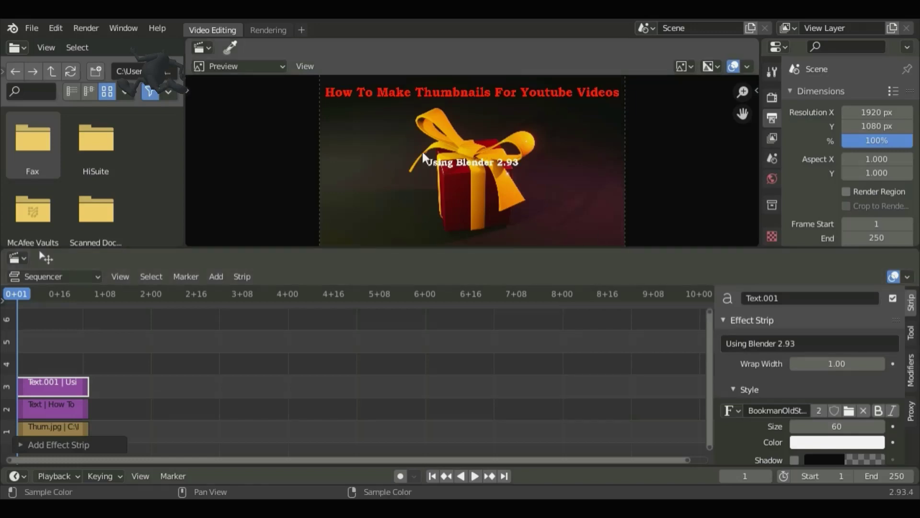
scroll(786, 422, "down", 2)
scroll(786, 423, "down", 5)
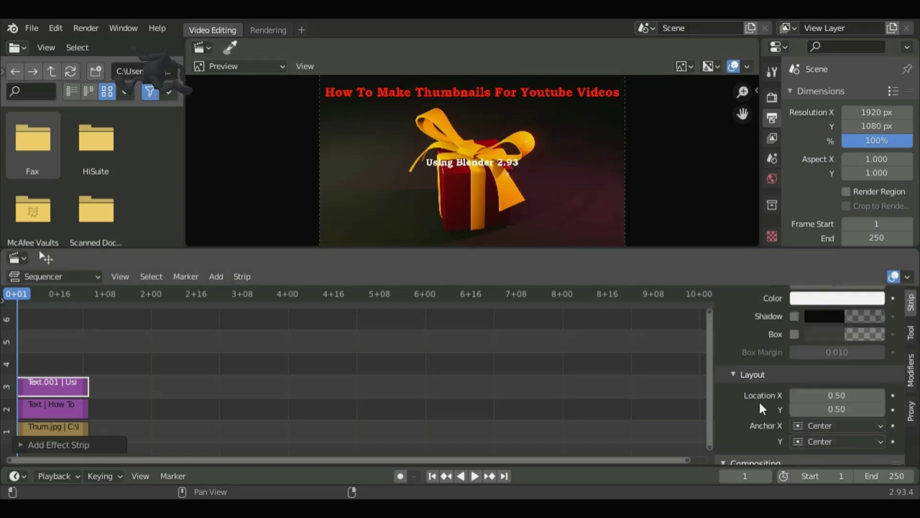
left_click_drag(827, 408, 765, 408)
mouse_move(836, 395)
left_mouse_down()
mouse_move(910, 395)
mouse_move(784, 395)
mouse_move(821, 390)
left_mouse_up()
scroll(821, 391, "up", 5)
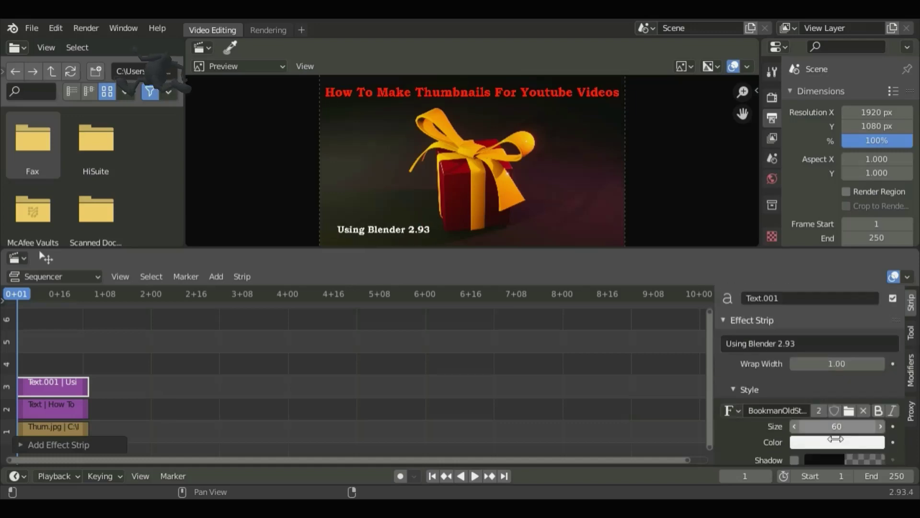
mouse_move(828, 429)
left_mouse_down()
mouse_move(858, 429)
mouse_move(839, 429)
left_mouse_up()
scroll(822, 416, "down", 5)
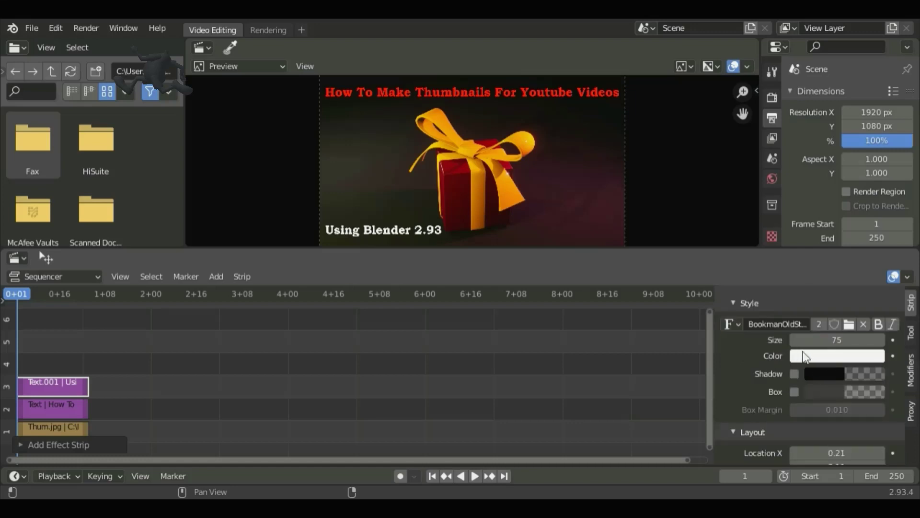
Set the subtitle colour to dark blue (H 0.693, S 1).
left_click(838, 361)
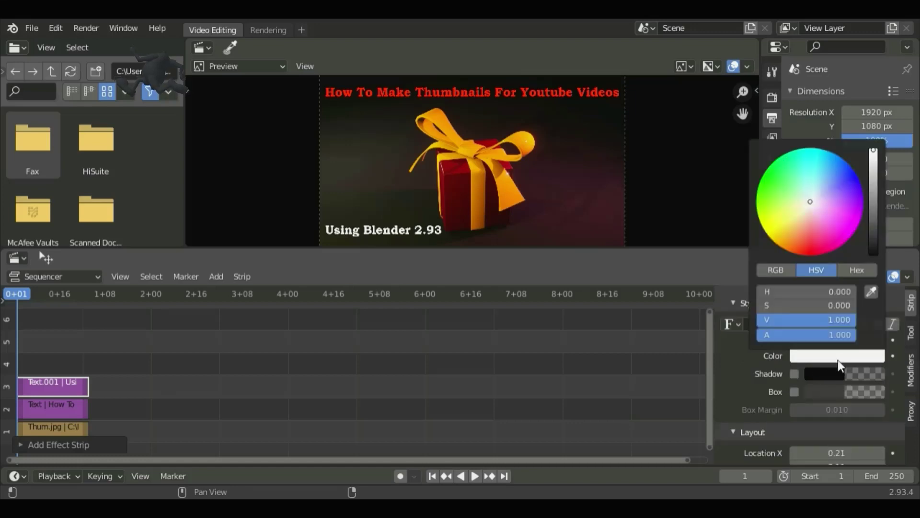
left_click_drag(790, 226, 862, 186)
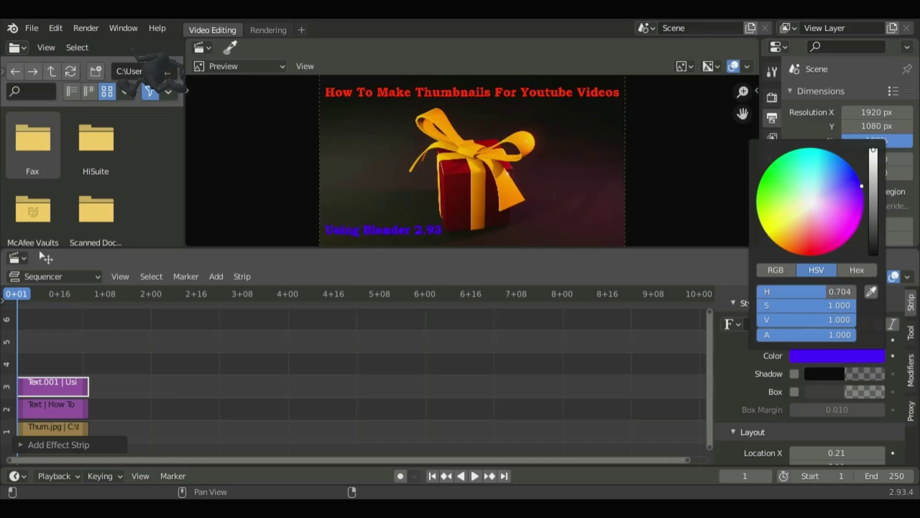
left_click(876, 181)
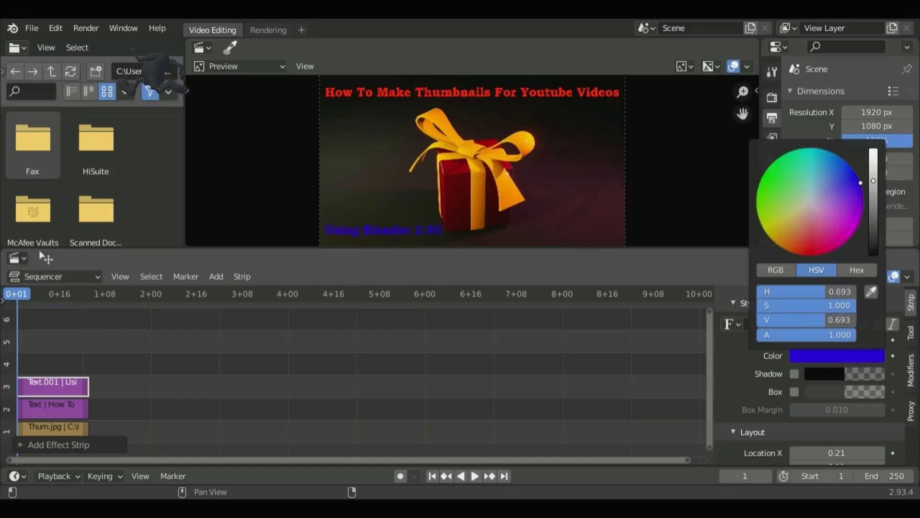
left_click_drag(873, 181, 873, 186)
Set the subtitle's Transform rotation to about -1°.
scroll(815, 413, "down", 8)
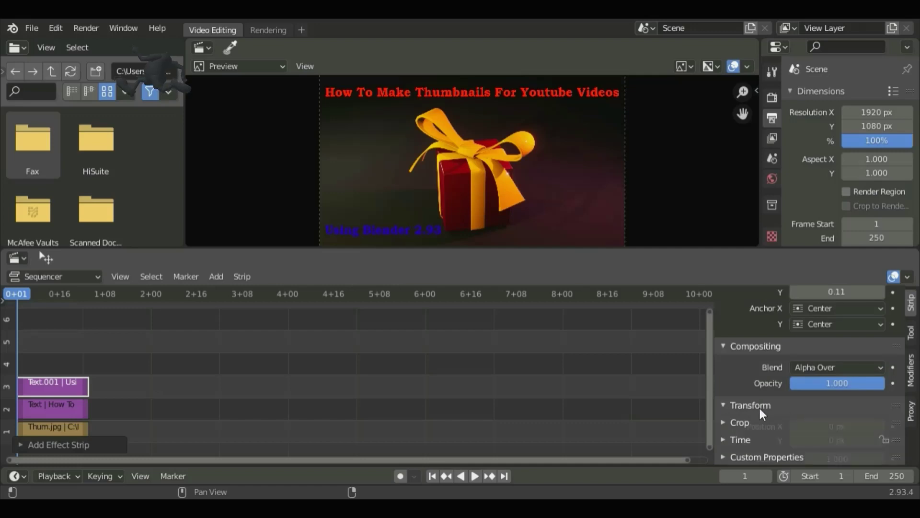
left_click(758, 406)
scroll(758, 406, "down", 5)
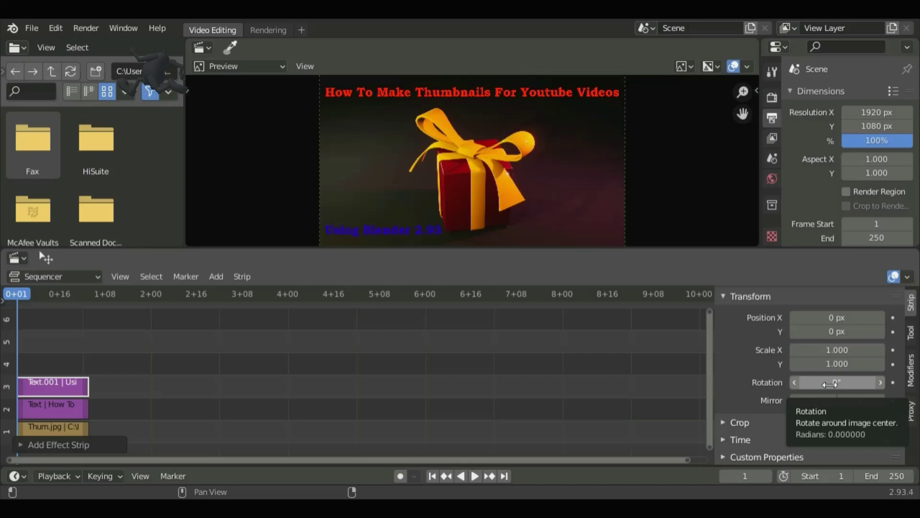
mouse_move(830, 383)
left_mouse_down()
mouse_move(845, 383)
mouse_move(833, 382)
left_mouse_up()
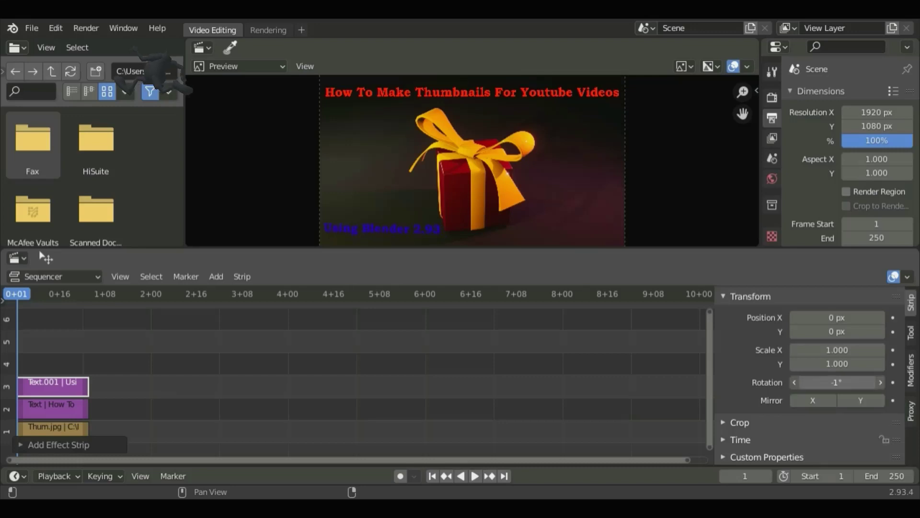
scroll(812, 360, "up", 6)
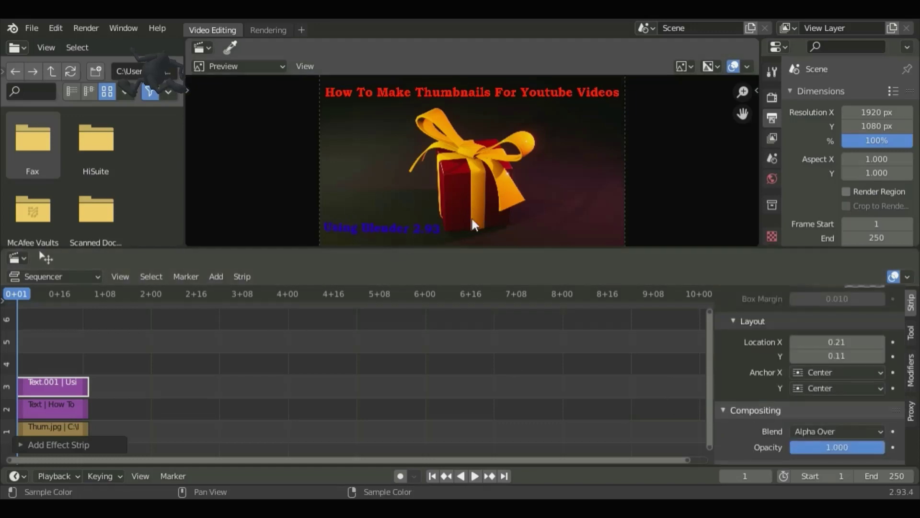
Add a third text strip, Text.002, on channel 4 with the placeholder 'Text'.
left_click(234, 281)
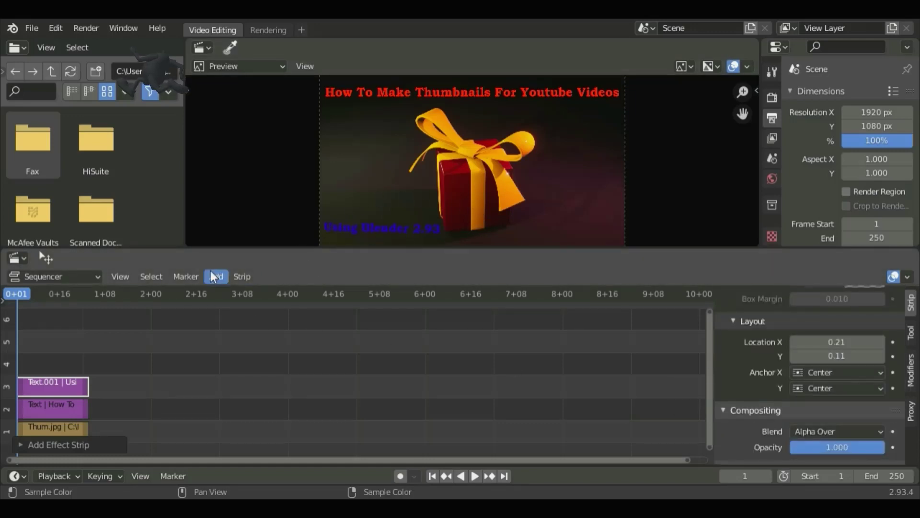
left_click(216, 276)
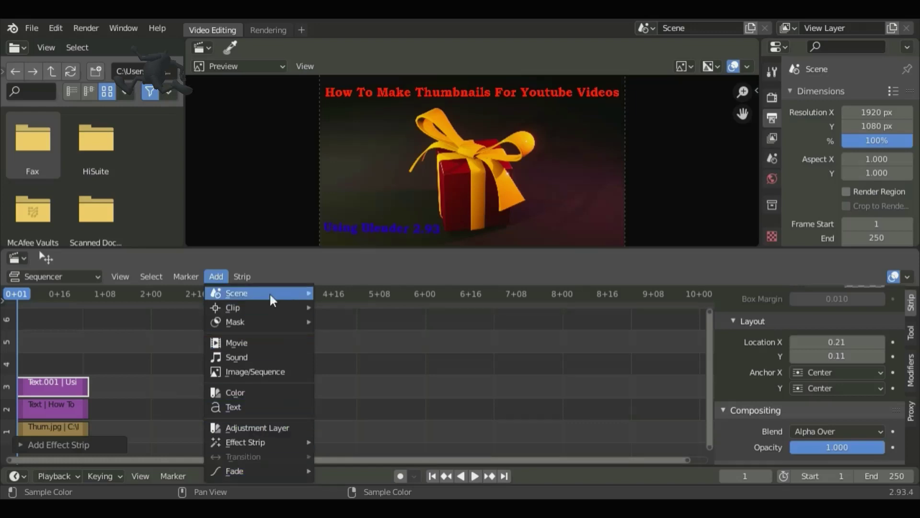
left_click(217, 277)
left_click(218, 274)
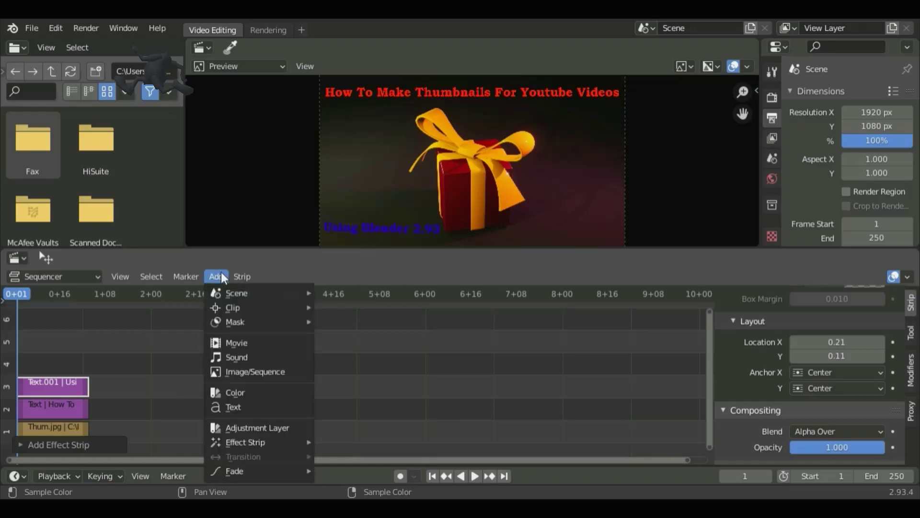
left_click(267, 415)
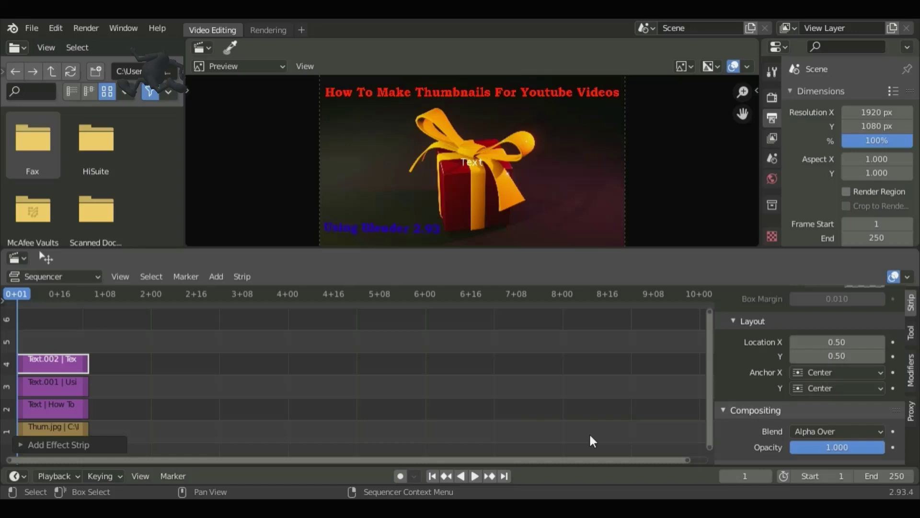
scroll(834, 404, "up", 10)
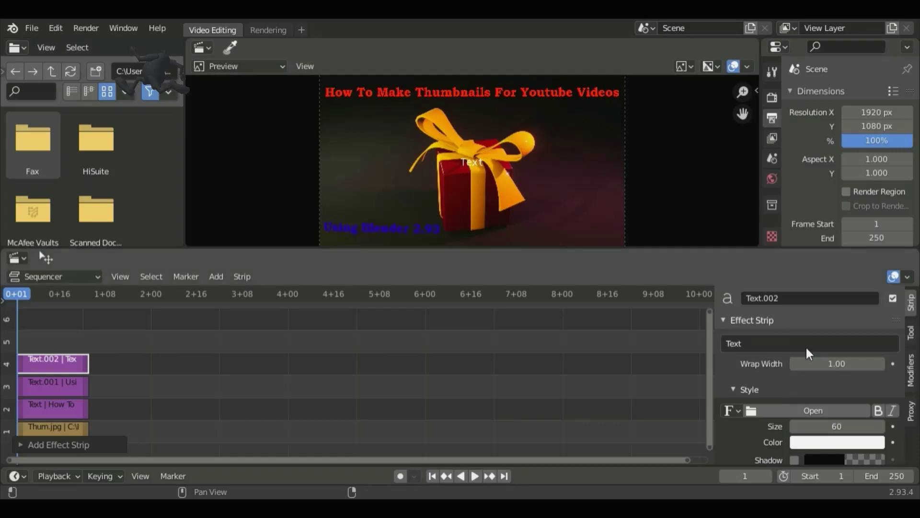
Change the new strip's text to 'Quick + Easy'.
left_click(807, 346)
type("Quick + Easy")
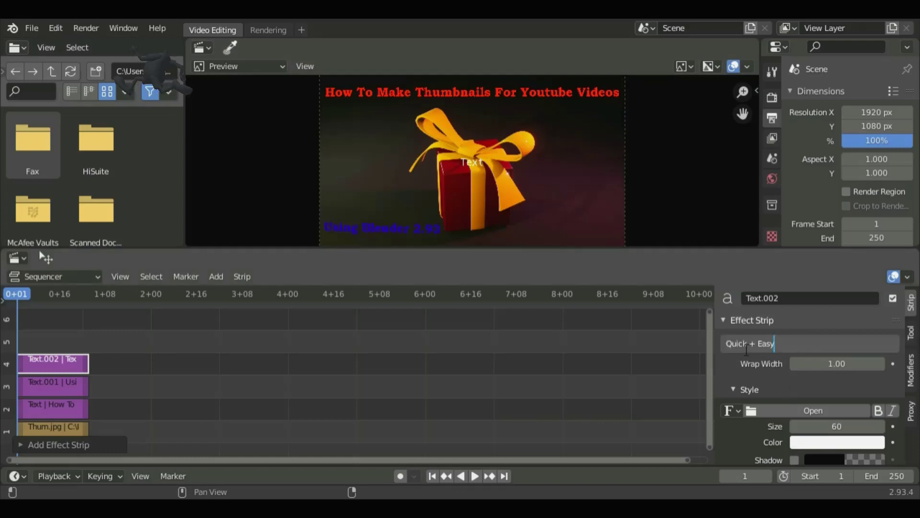
key("Return")
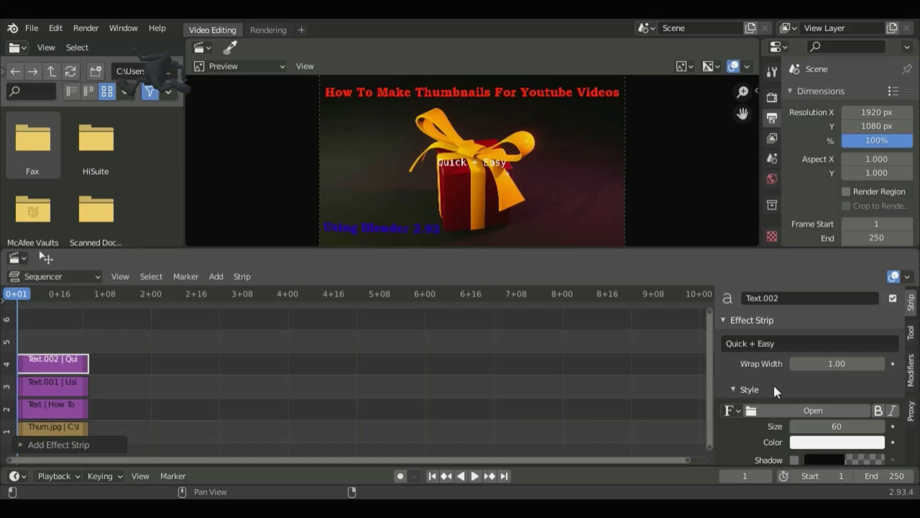
scroll(847, 392, "down", 2)
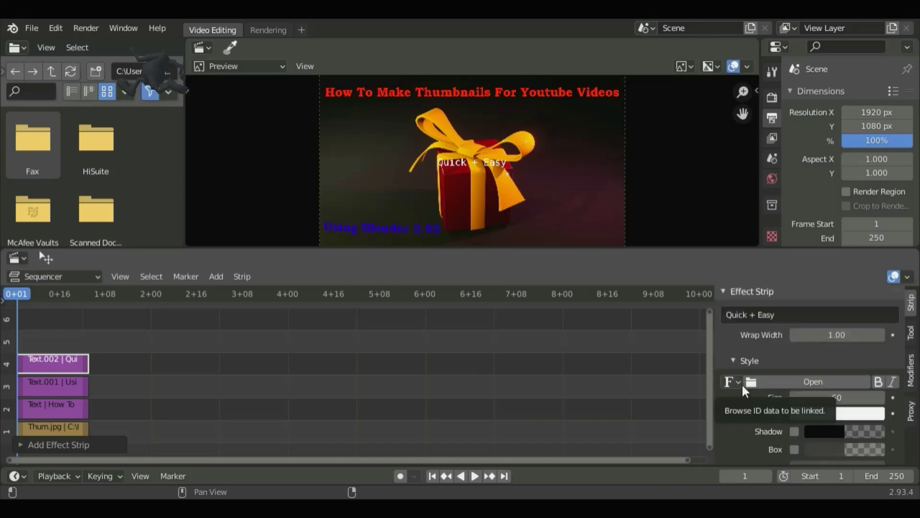
Give the caption BookmanOldStyle-Bold, size 80, and lower-right location X 0.80, Y about 0.10.
left_click(742, 386)
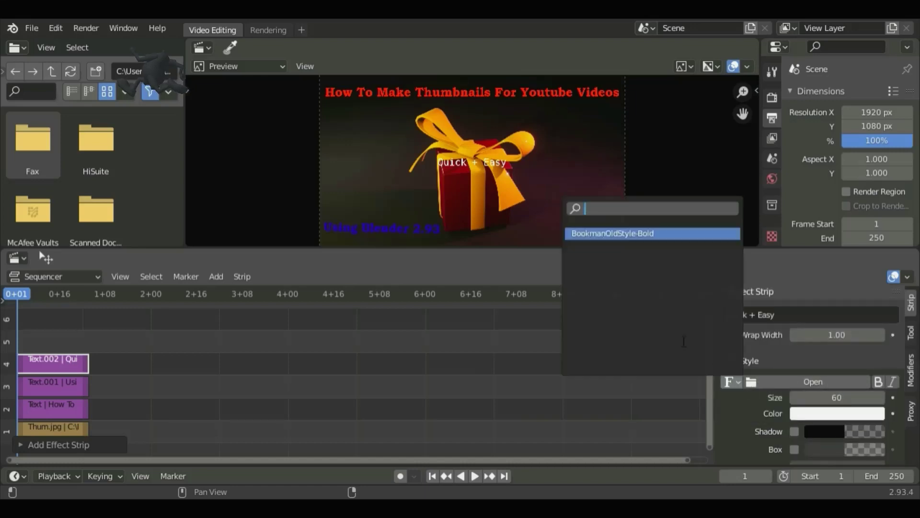
left_click(601, 234)
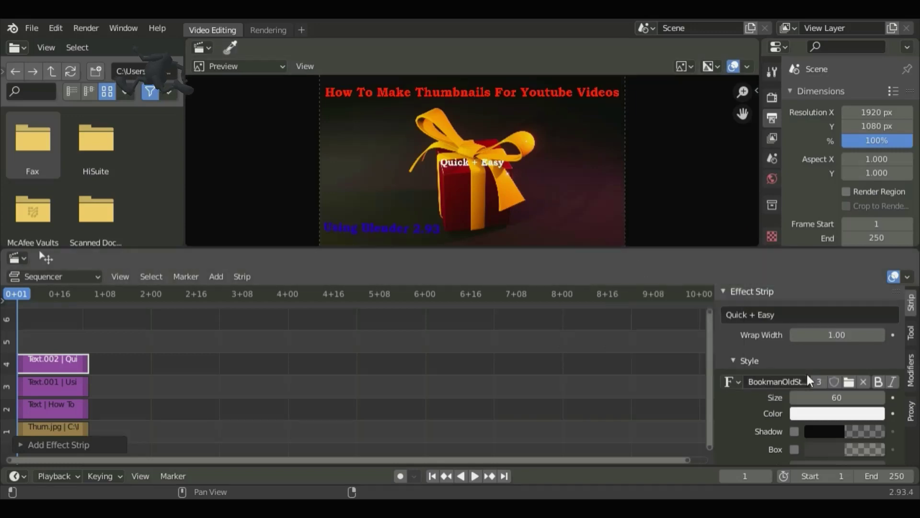
scroll(815, 384, "down", 4)
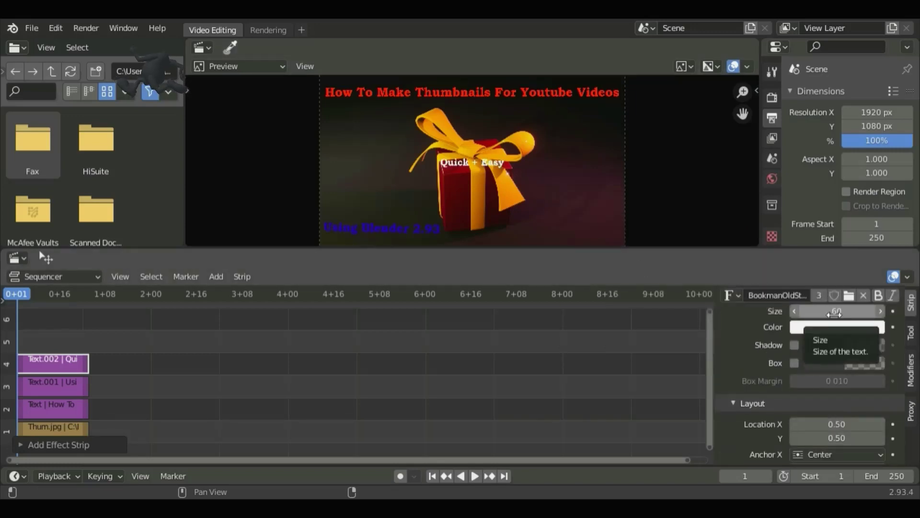
left_click_drag(836, 311, 863, 310)
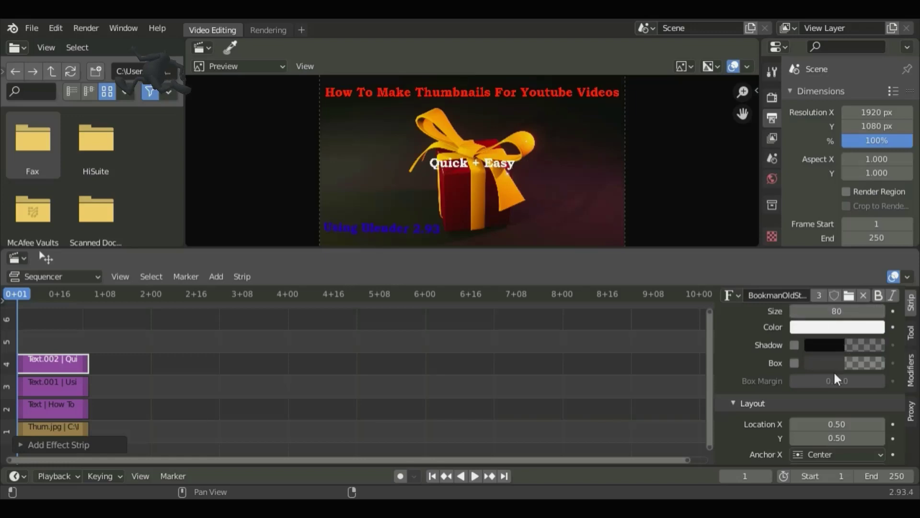
scroll(842, 390, "down", 2)
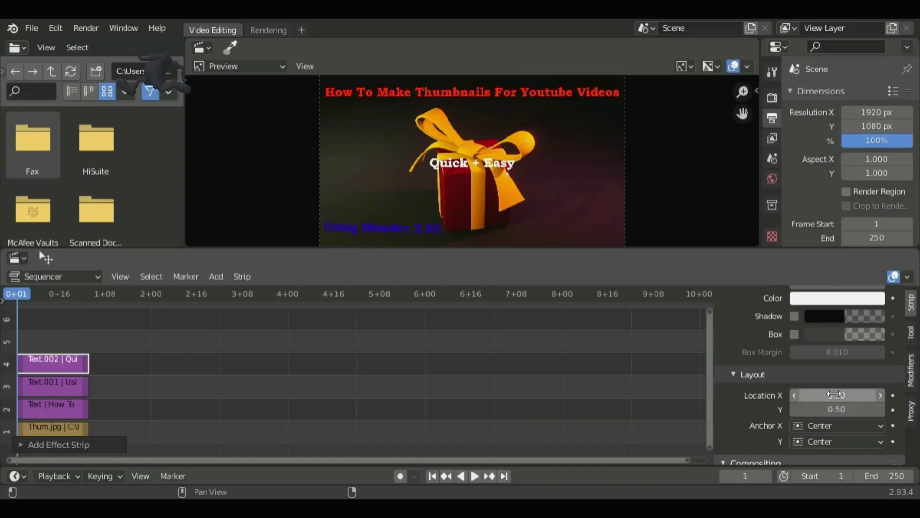
left_click_drag(828, 398, 887, 398)
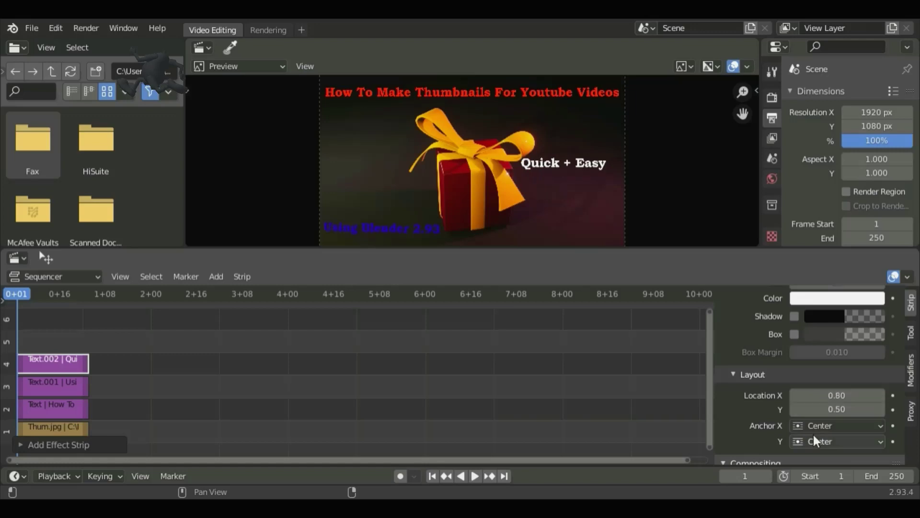
left_click_drag(828, 409, 796, 409)
Turn the Quick + Easy caption yellow.
scroll(798, 392, "up", 5)
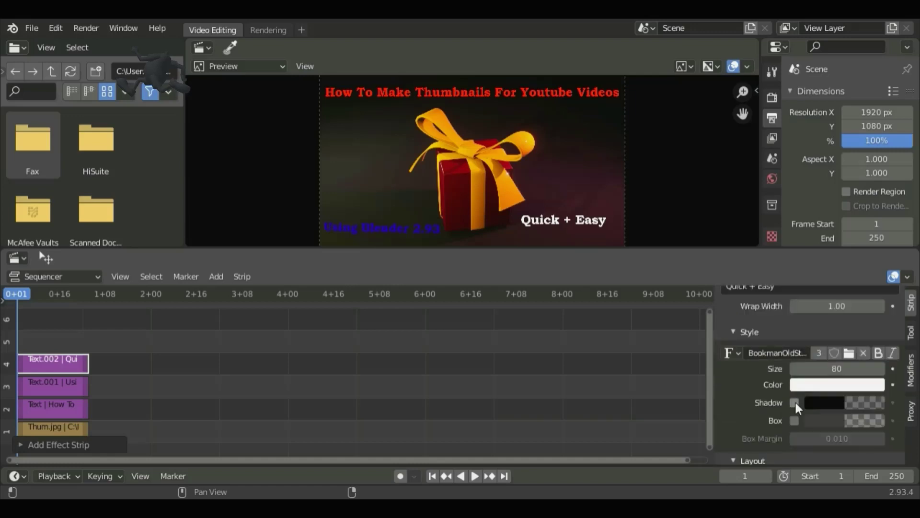
left_click(815, 385)
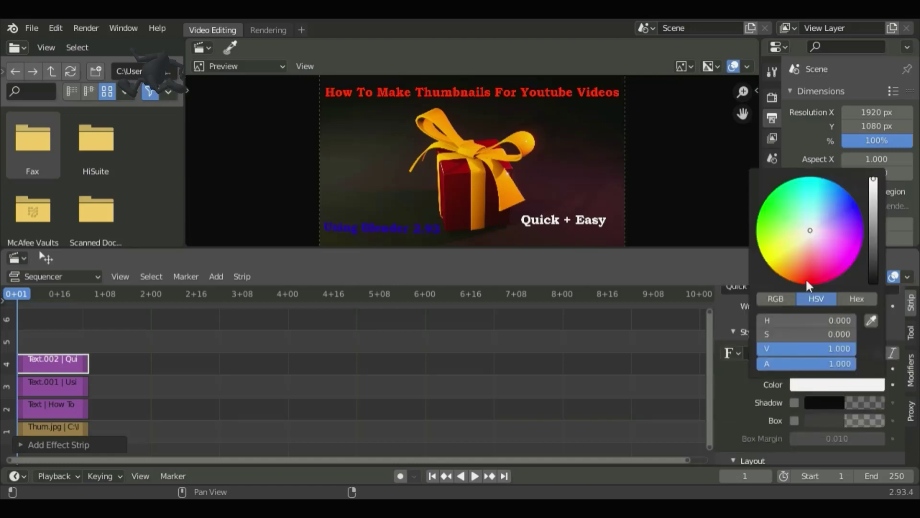
left_click_drag(788, 273, 763, 255)
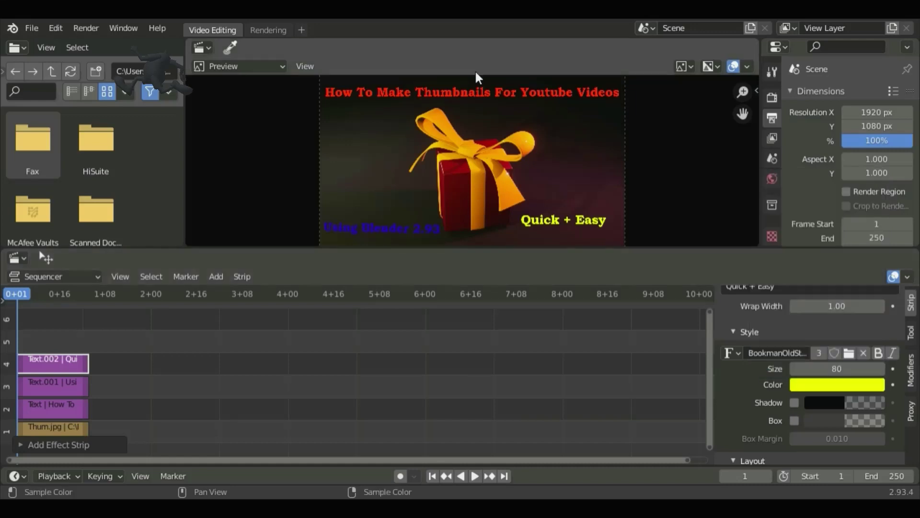
Adjust the caption's Y location and tilt it about 2.3 degrees.
scroll(815, 383, "down", 6)
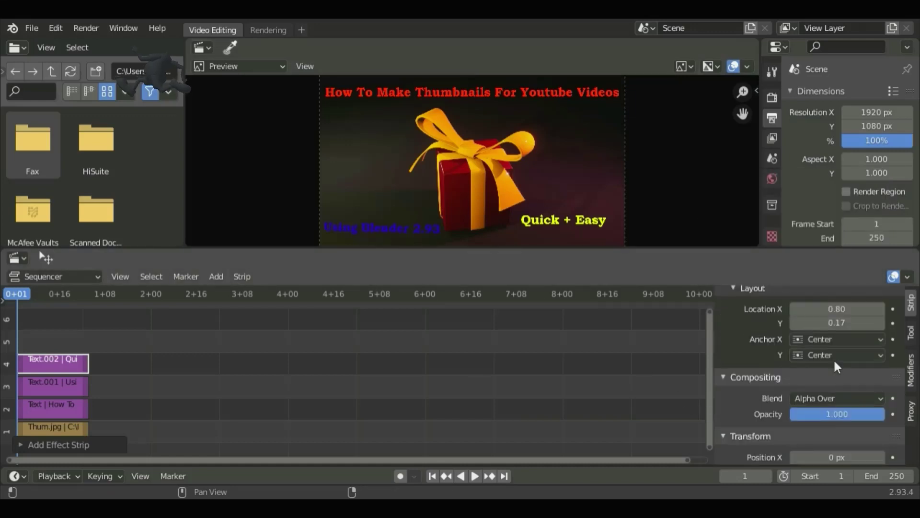
mouse_move(837, 323)
left_mouse_down()
mouse_move(815, 322)
mouse_move(829, 323)
left_mouse_up()
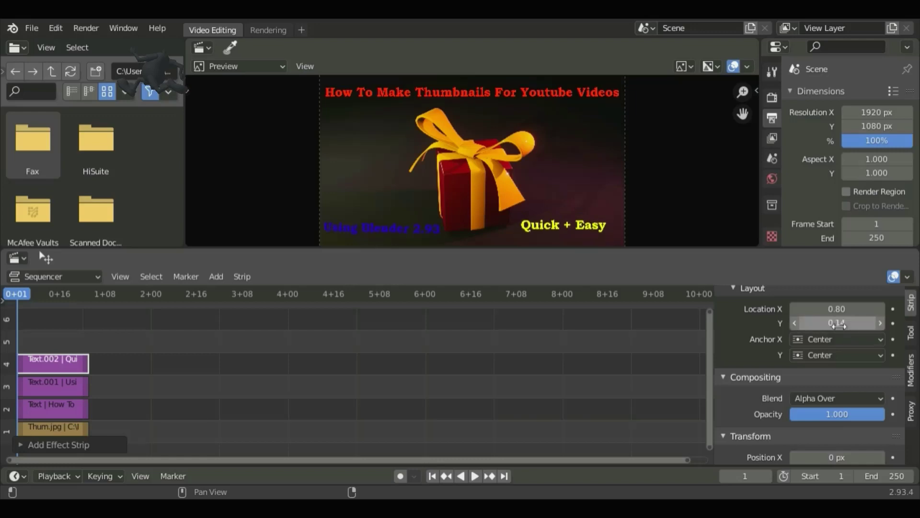
scroll(829, 321, "down", 3)
scroll(835, 379, "down", 4)
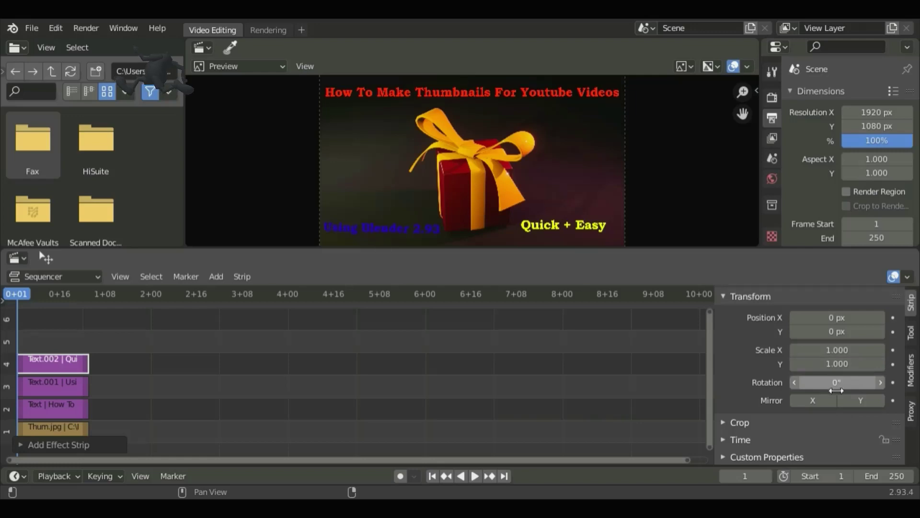
left_click_drag(836, 378, 850, 378)
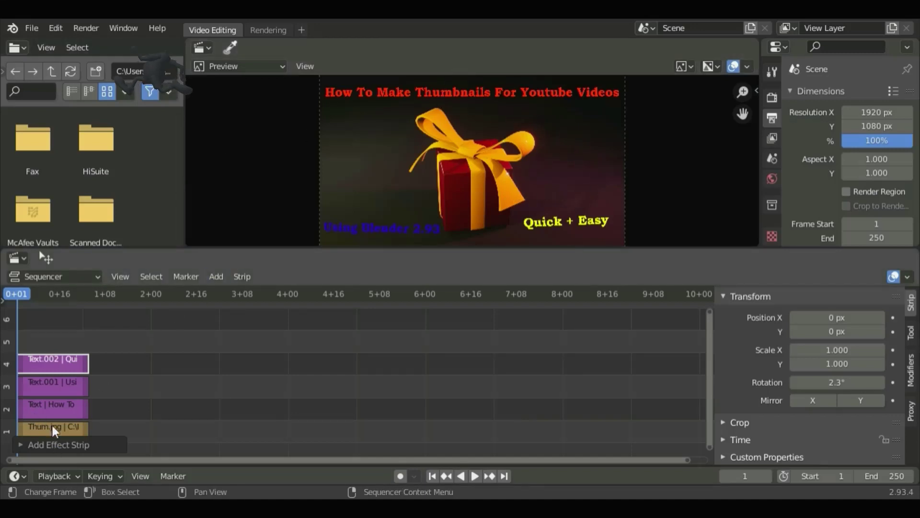
Crop 159 px off the top of the Thum.jpg background strip.
left_click(52, 425)
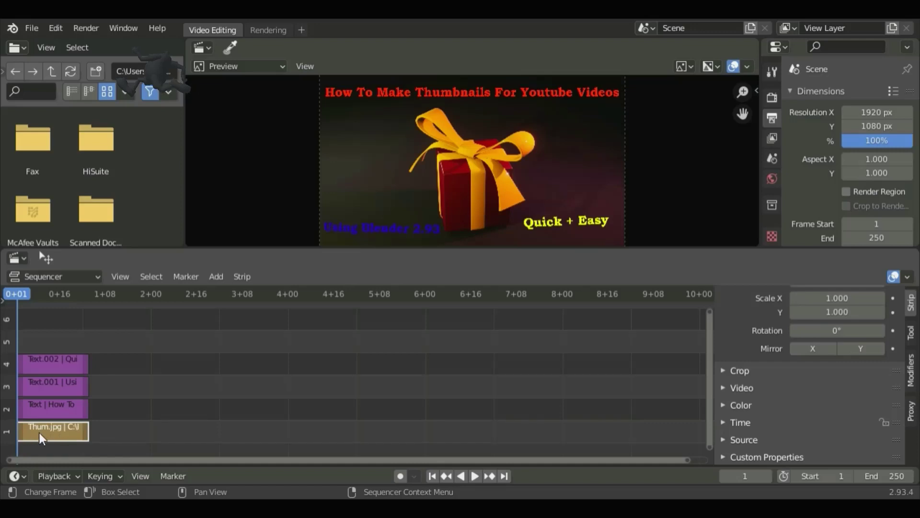
scroll(817, 382, "up", 7)
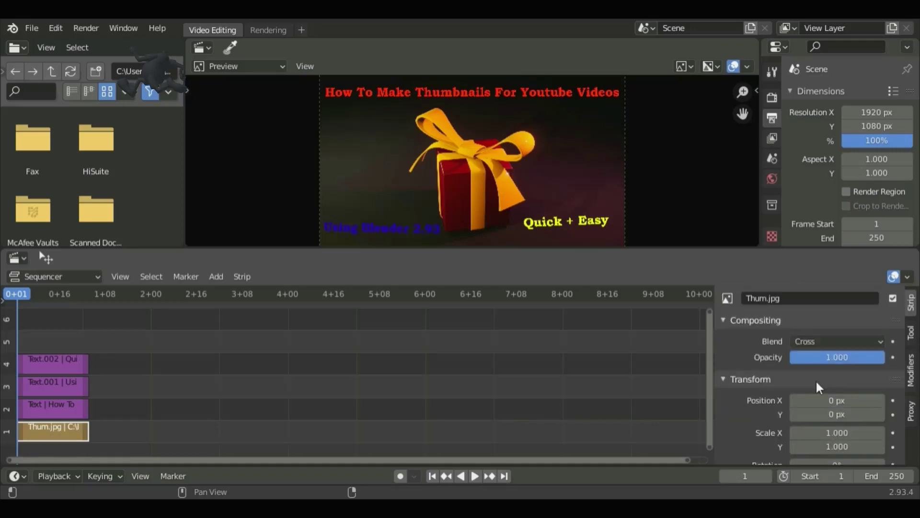
scroll(817, 379, "down", 4)
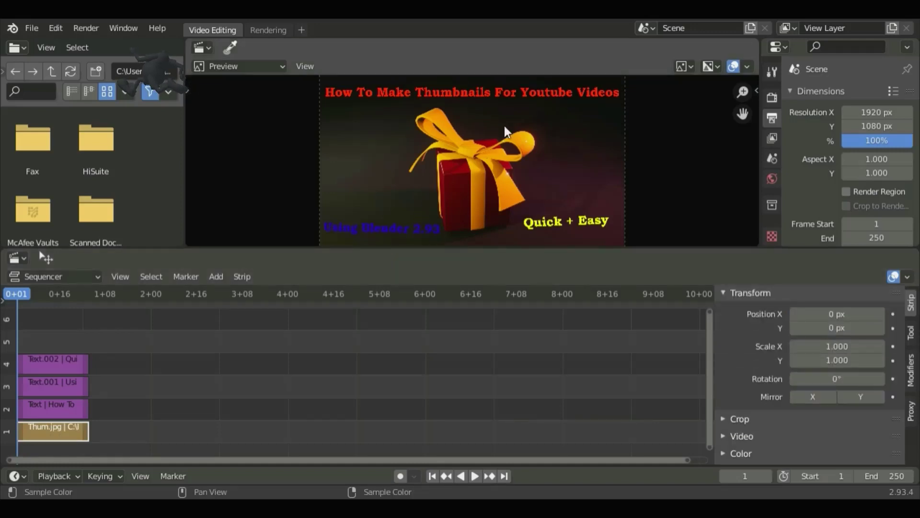
scroll(839, 424, "down", 3)
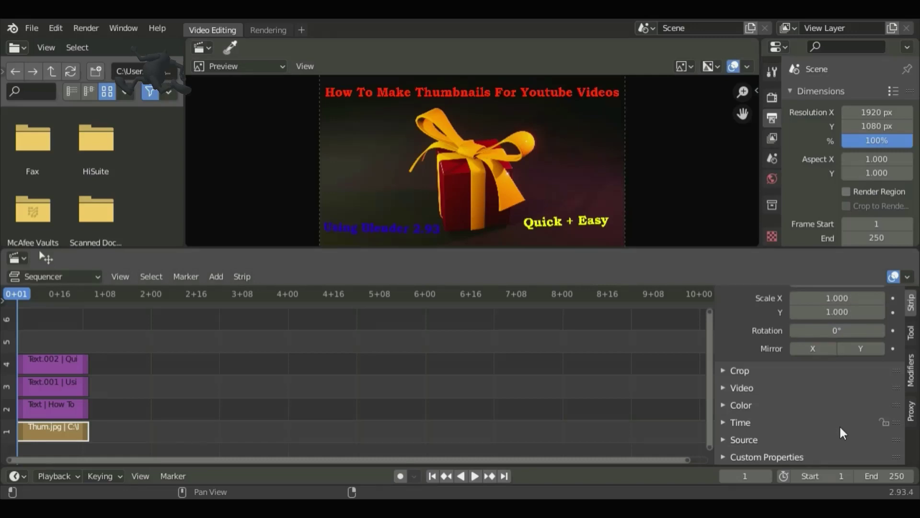
left_click(746, 373)
scroll(743, 373, "down", 4)
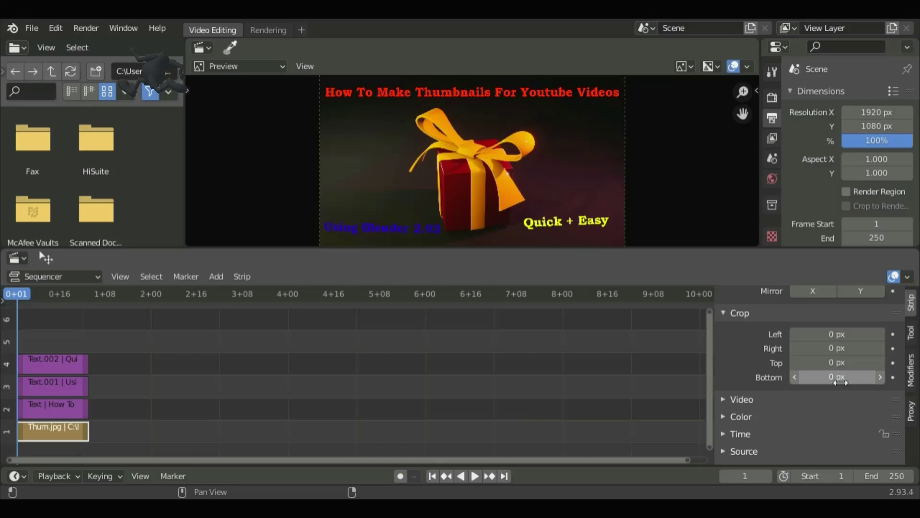
left_click_drag(855, 370, 895, 363)
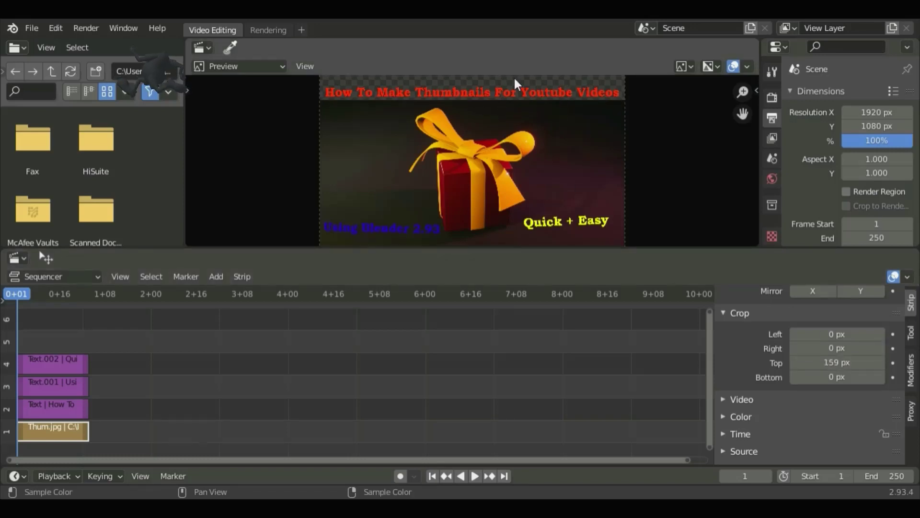
Add a black Color strip and set its blend mode to Alpha Under.
left_click(227, 282)
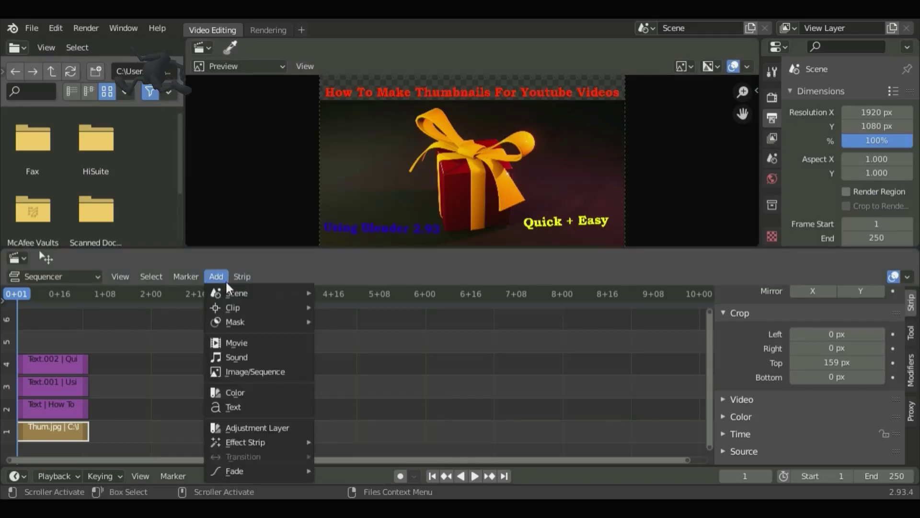
left_click(272, 393)
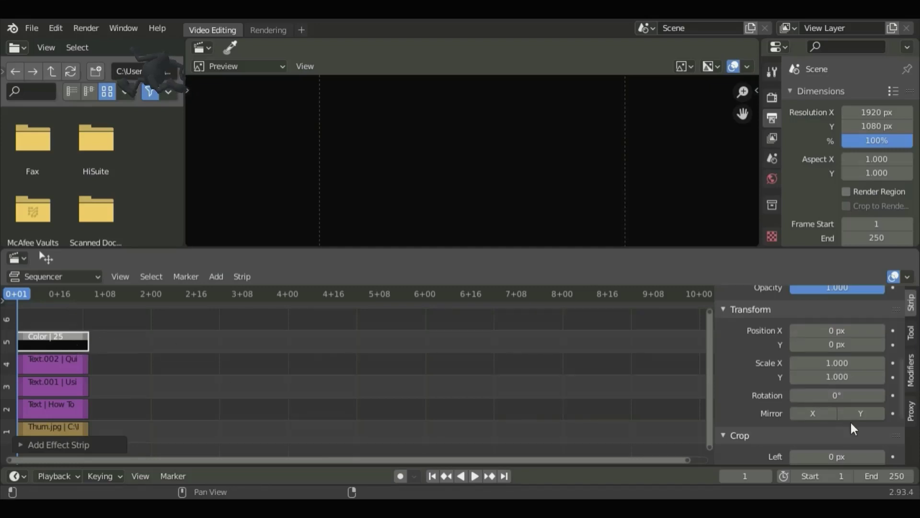
scroll(852, 421, "up", 5)
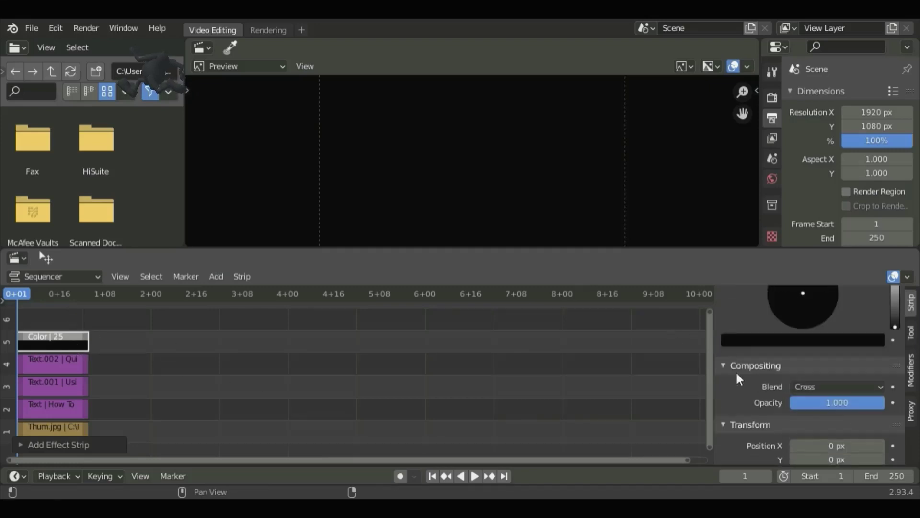
left_click(763, 363)
left_click(768, 364)
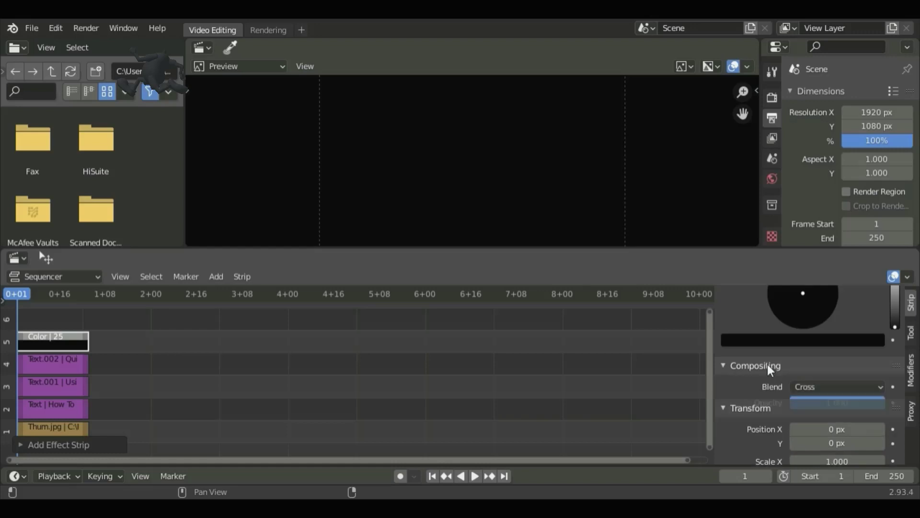
left_click(803, 385)
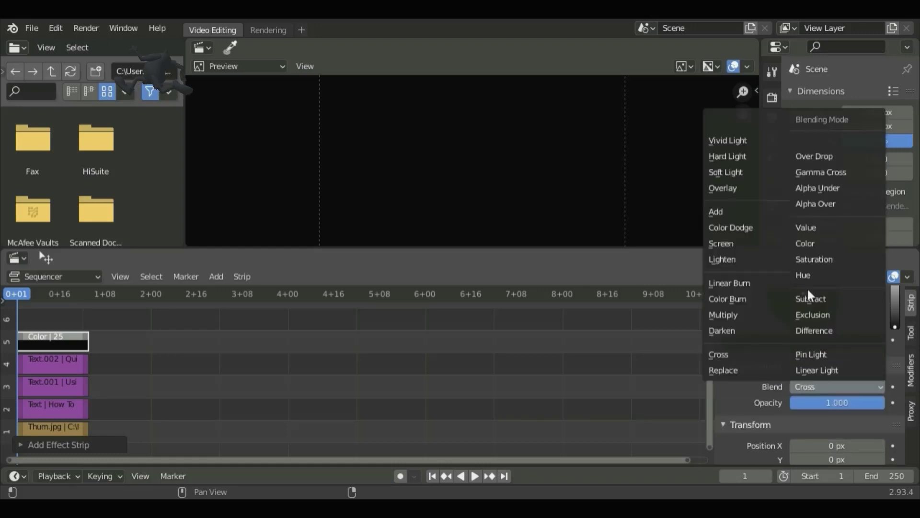
left_click(827, 188)
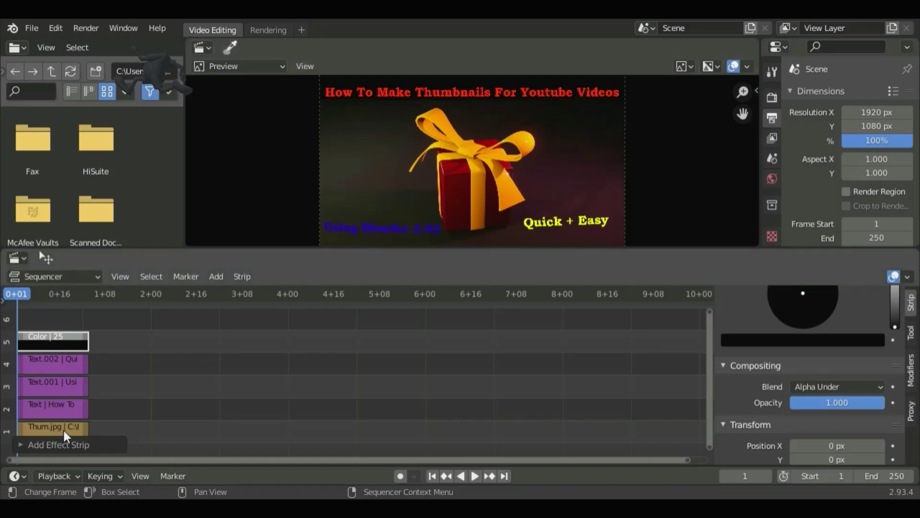
left_click(62, 428)
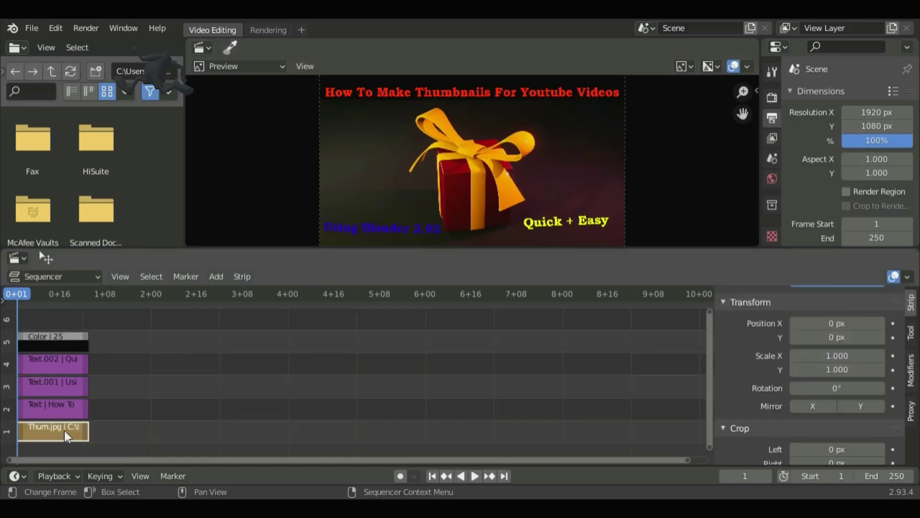
left_click(914, 383)
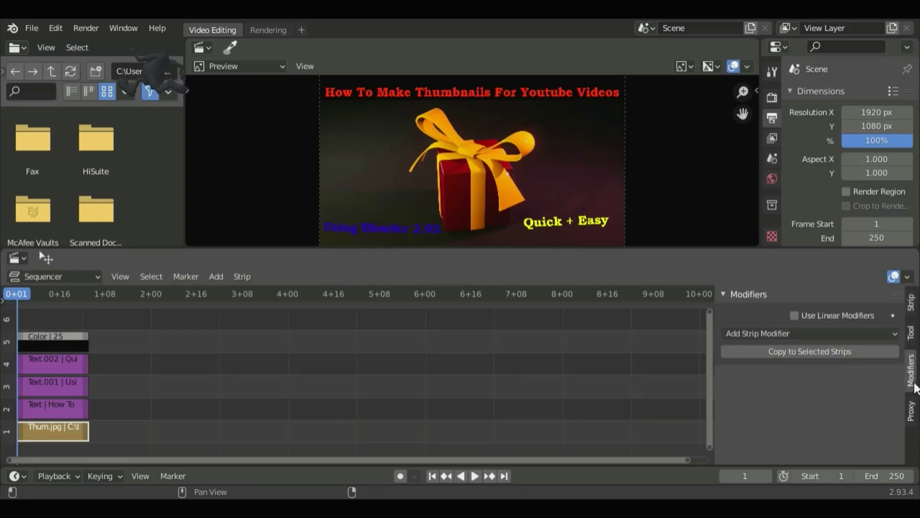
left_click(792, 331)
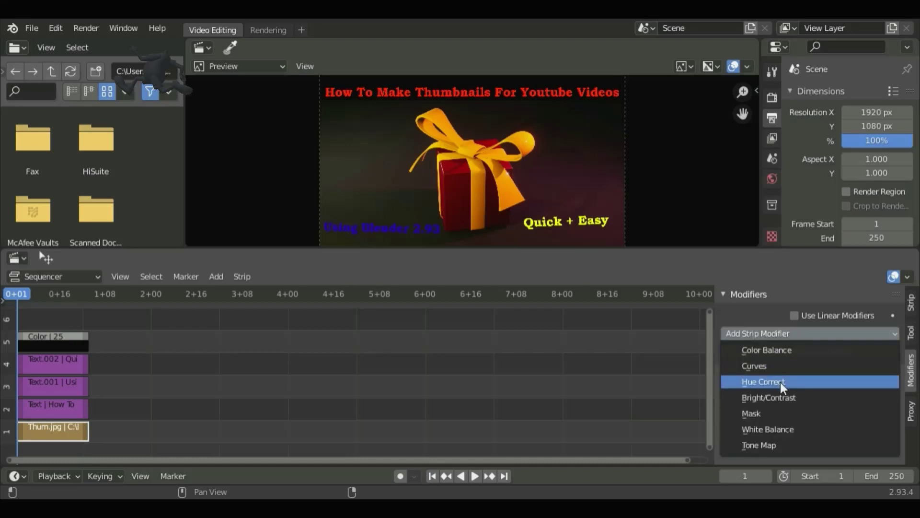
left_click(801, 399)
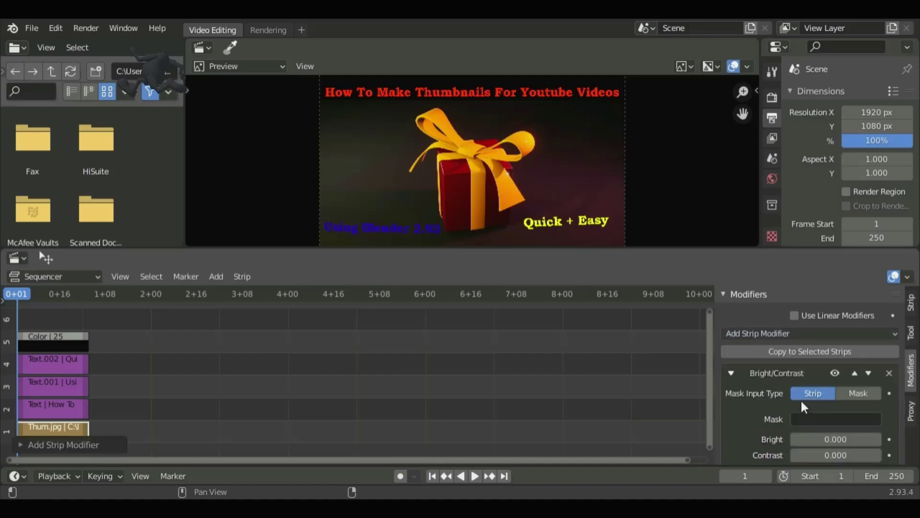
left_click_drag(834, 431, 863, 432)
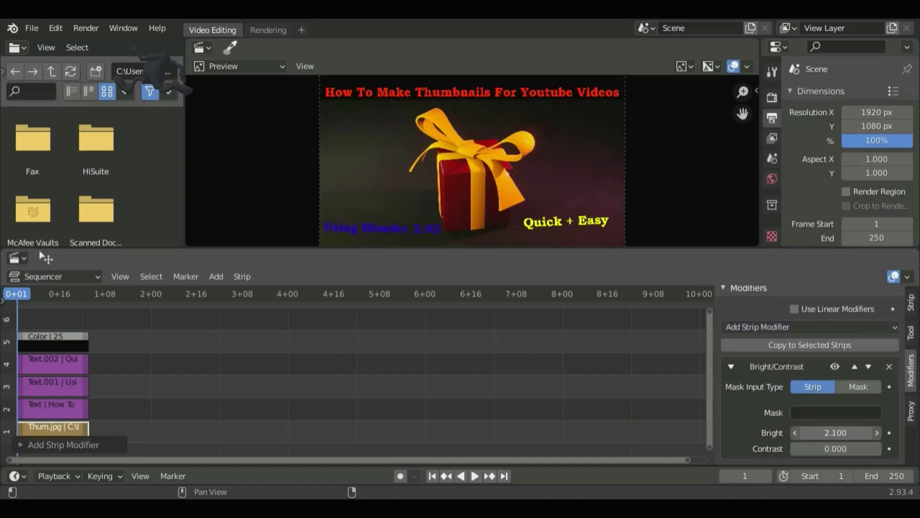
left_click_drag(835, 433, 869, 375)
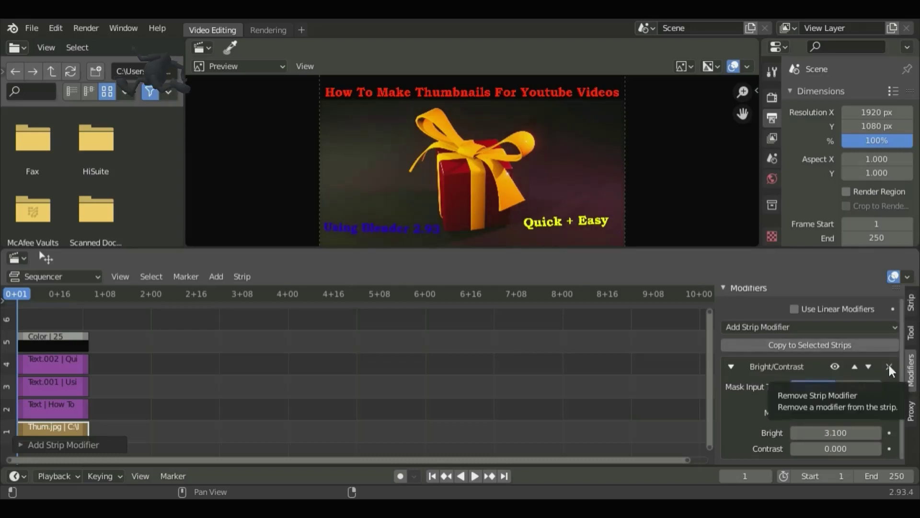
left_click(888, 365)
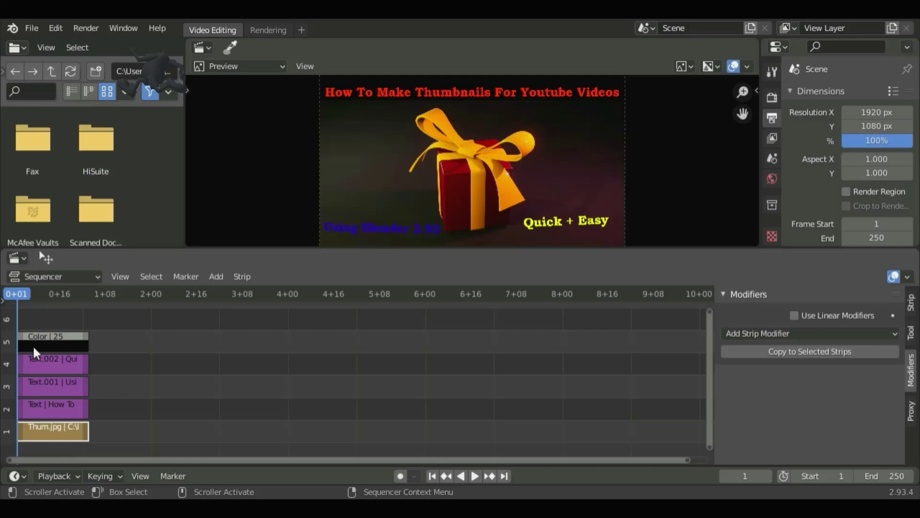
Delete the black Color strip and readjust the crop values on the Thum.jpg strip.
left_click(49, 343)
key("Delete")
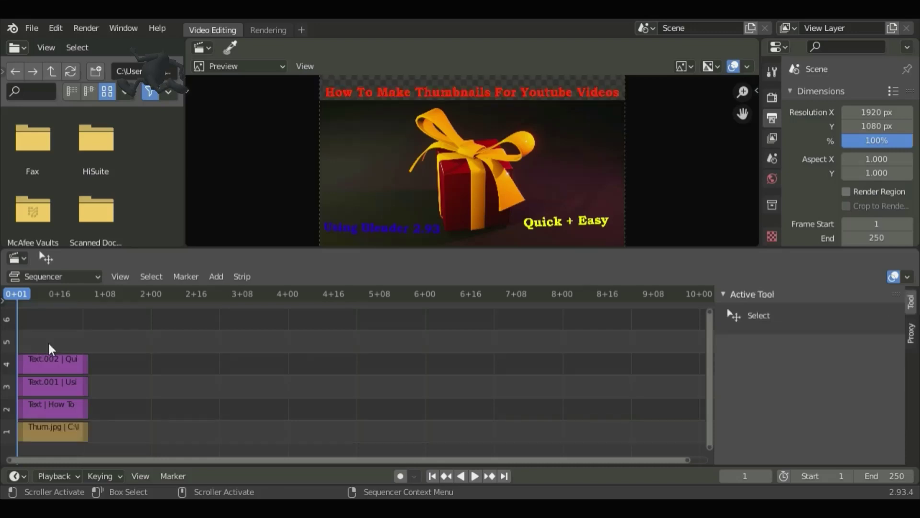
left_click(57, 432)
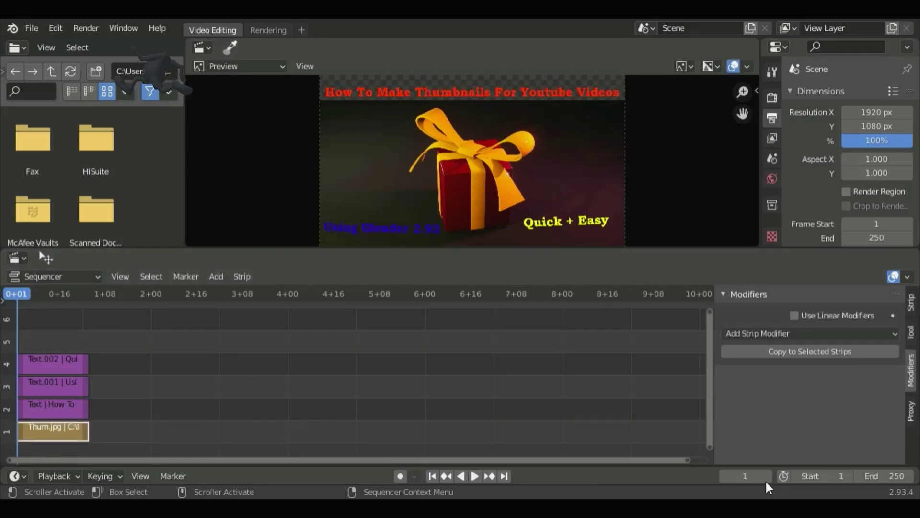
left_click(910, 307)
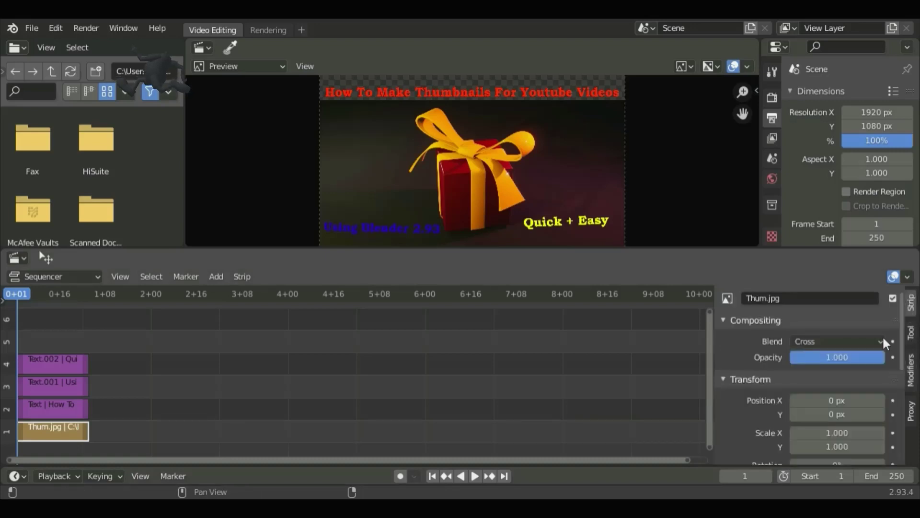
scroll(832, 396, "down", 3)
scroll(819, 410, "down", 4)
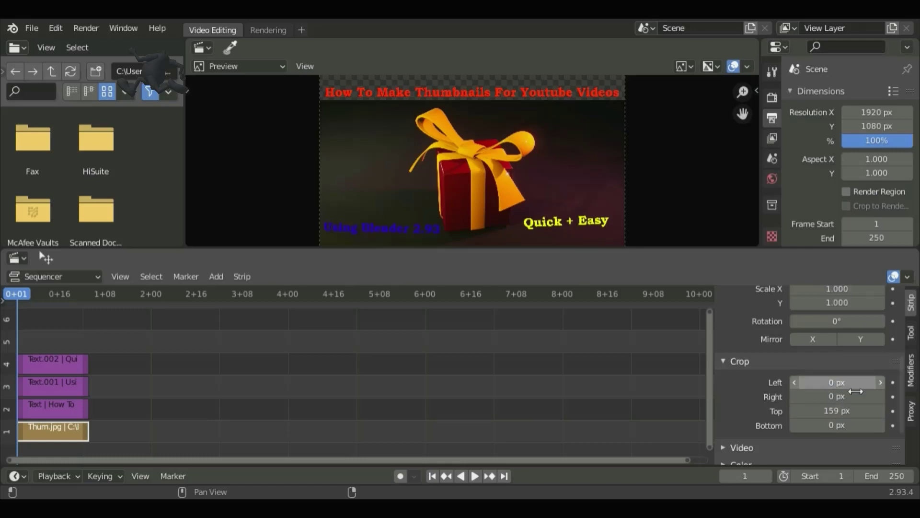
mouse_move(858, 399)
left_mouse_down()
mouse_move(874, 399)
mouse_move(857, 399)
left_mouse_up()
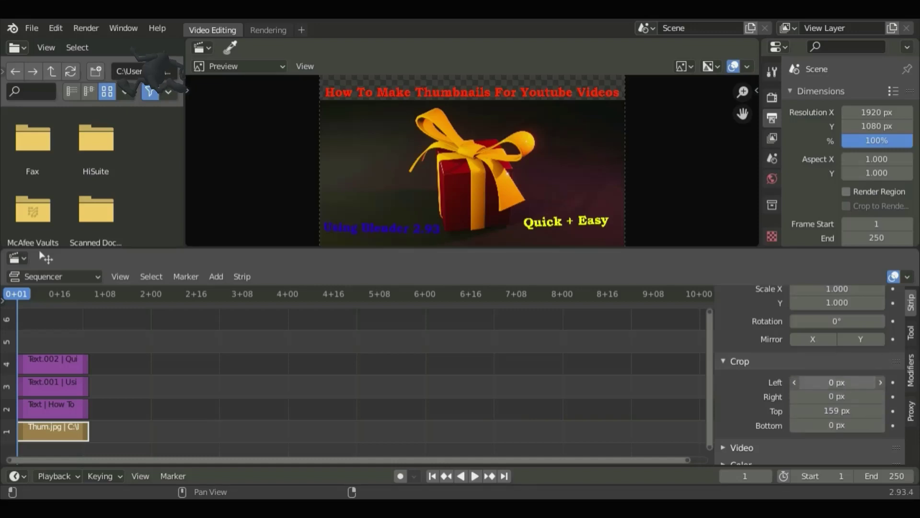
left_click_drag(837, 382, 837, 411)
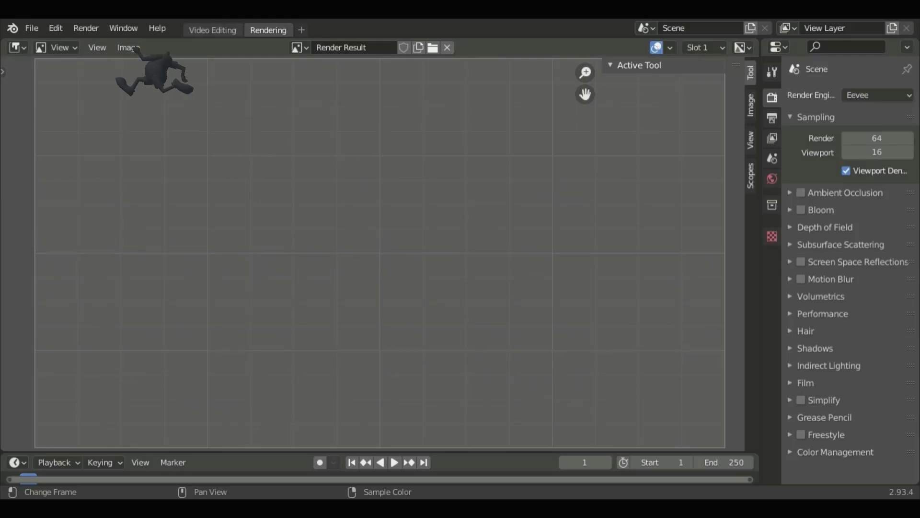
Render the thumbnail as a still image, then return to the Video Editing workspace.
left_click(104, 28)
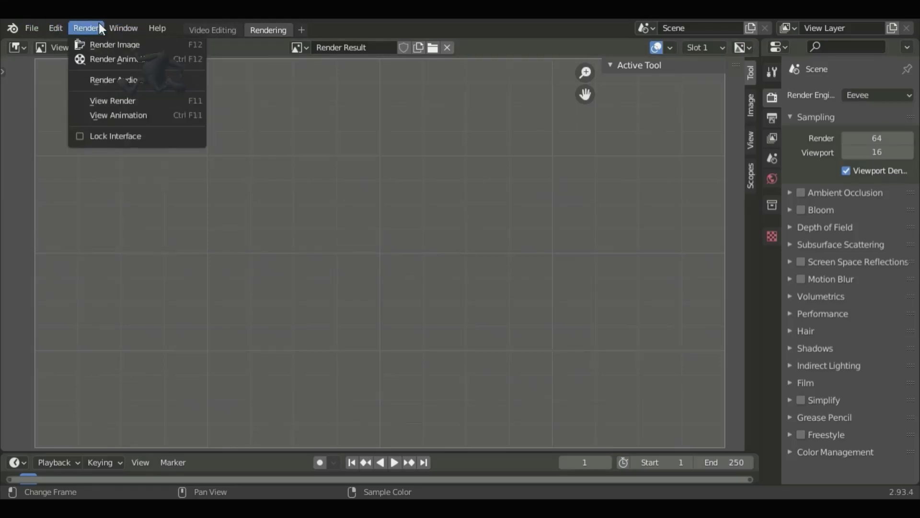
left_click(112, 44)
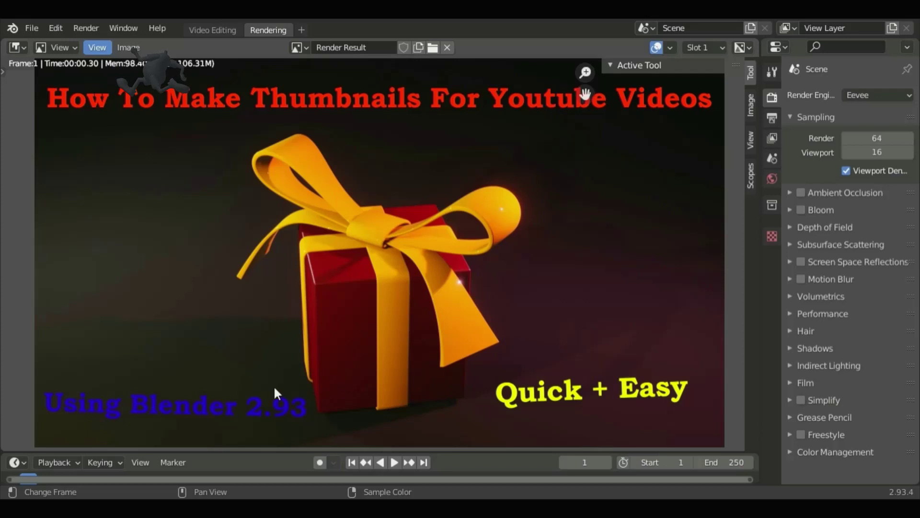
key("ctrl+Page_Up")
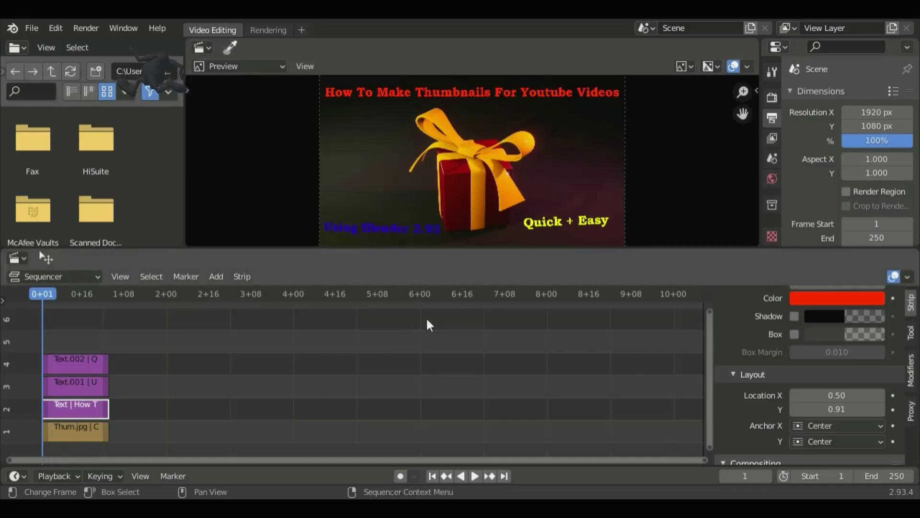
Enlarge the red title to size 103 with wrap width 1.00 so it splits into two lines.
scroll(886, 339, "up", 4)
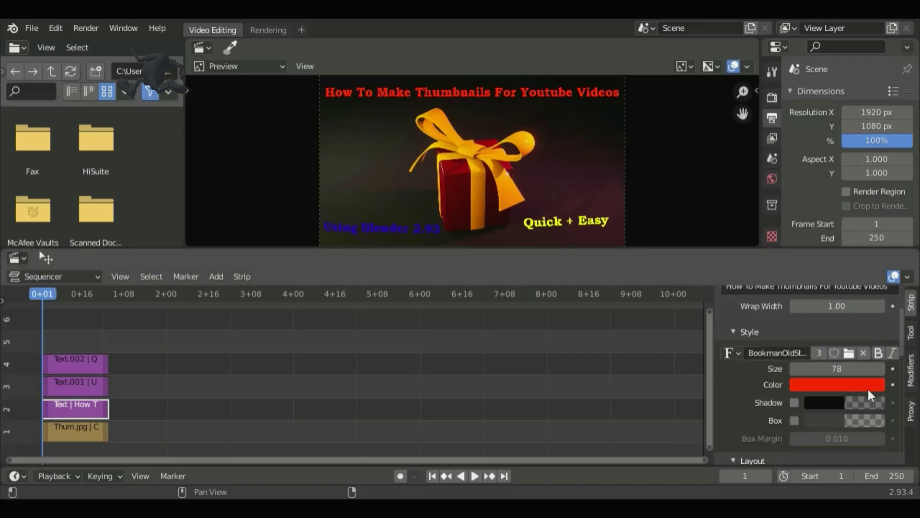
scroll(872, 394, "up", 2)
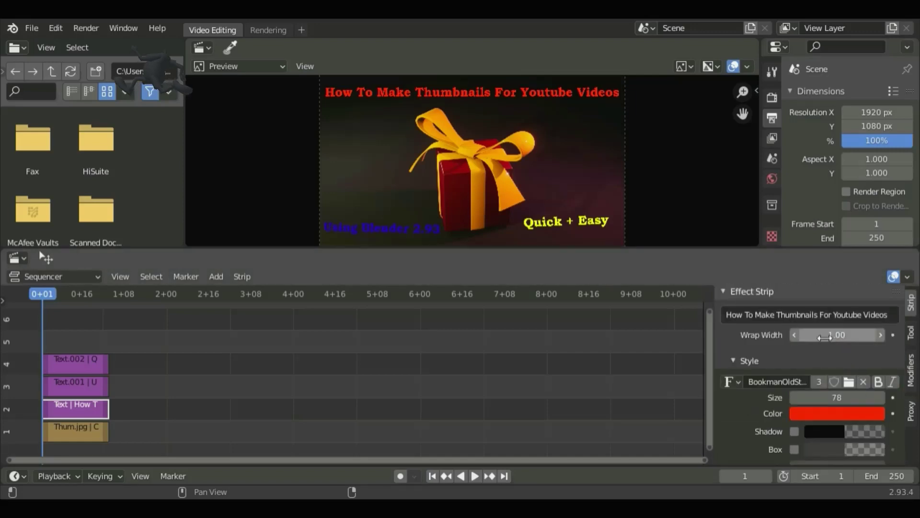
left_click_drag(858, 337, 822, 338)
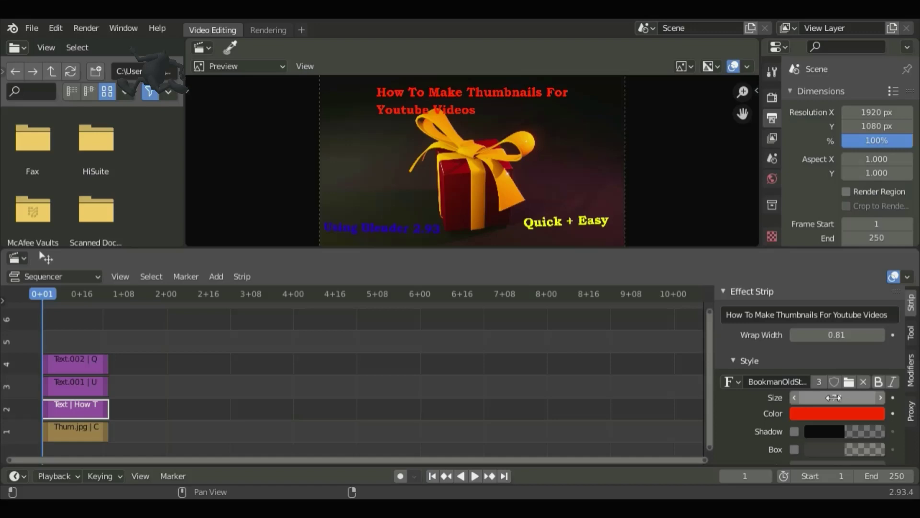
left_click_drag(837, 397, 860, 398)
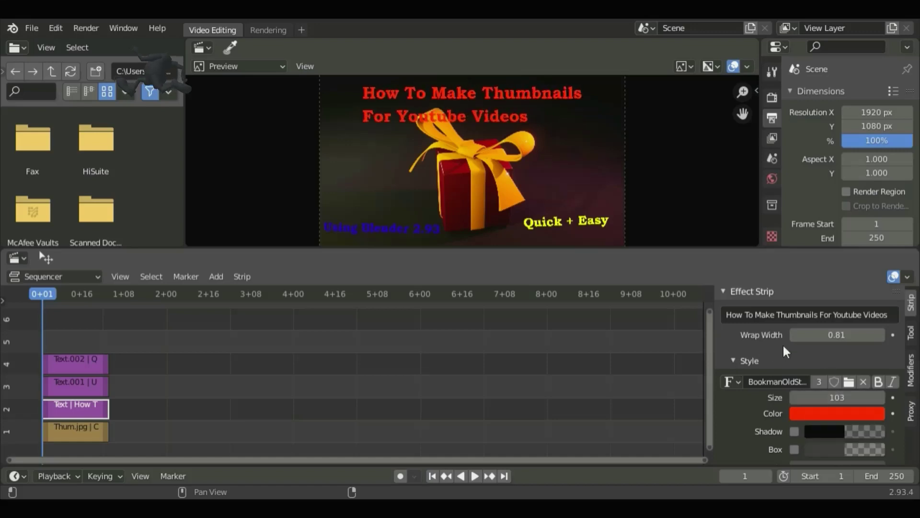
left_click_drag(824, 336, 831, 337)
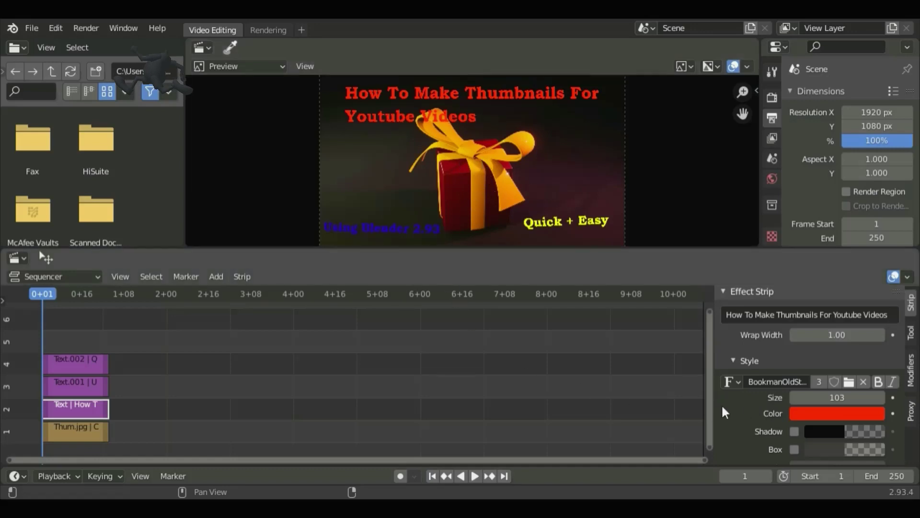
left_click(62, 389)
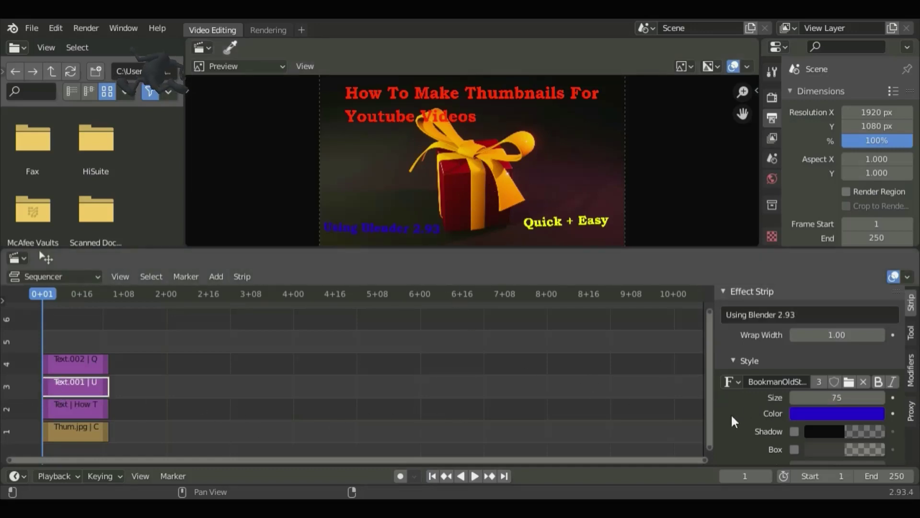
Set the blue subtitle's size to 74 and shift it right to location X 0.25.
scroll(785, 422, "down", 3)
left_click(799, 339)
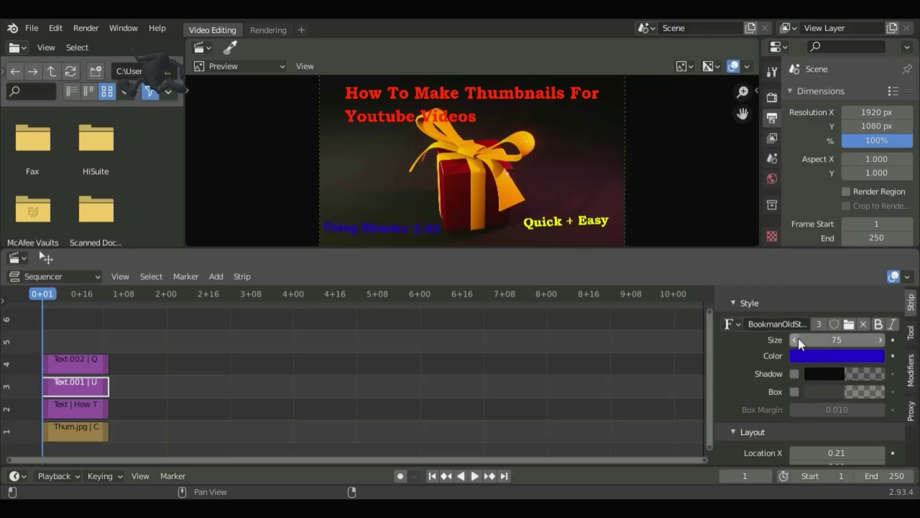
left_click(819, 344)
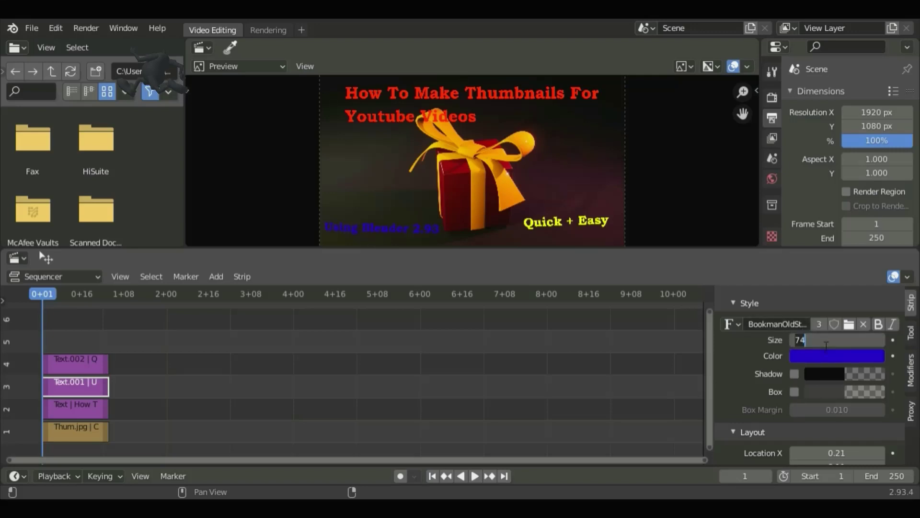
key("Return")
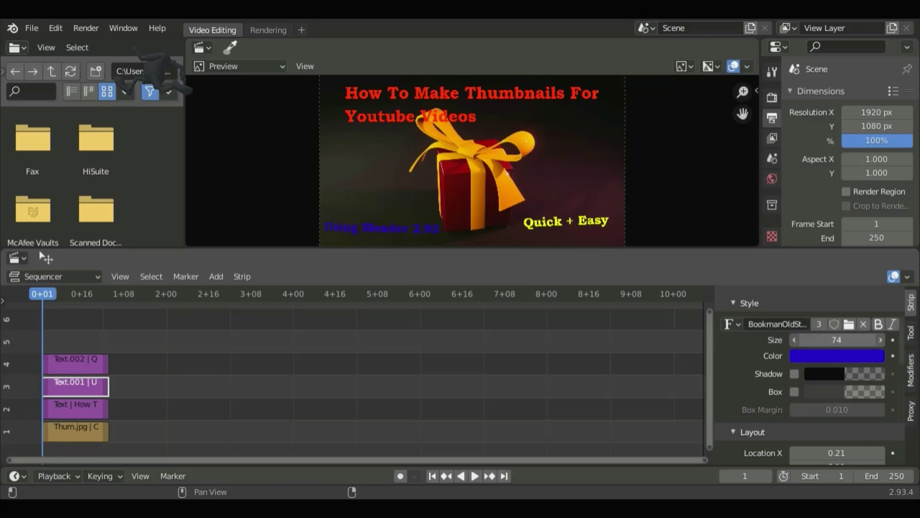
scroll(852, 389, "down", 6)
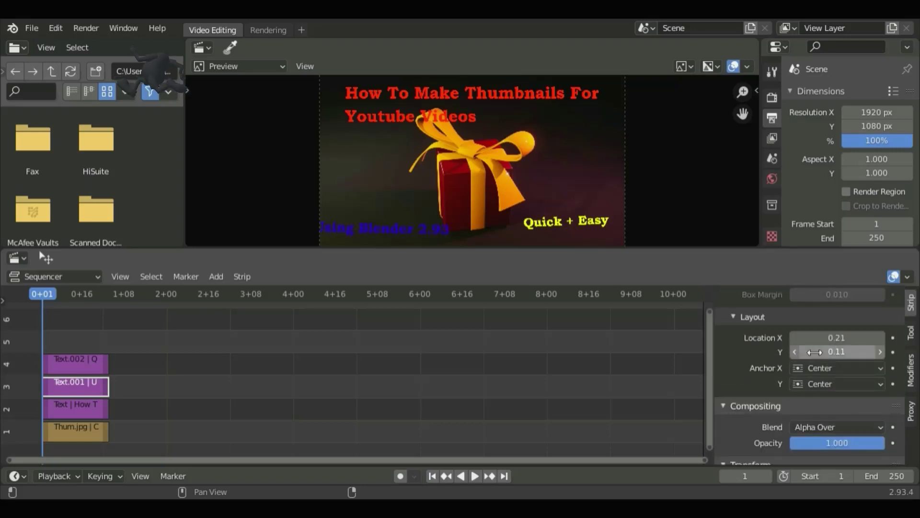
left_click_drag(837, 337, 844, 337)
Reset the subtitle's rotation to 0° so it sits level.
scroll(846, 408, "down", 2)
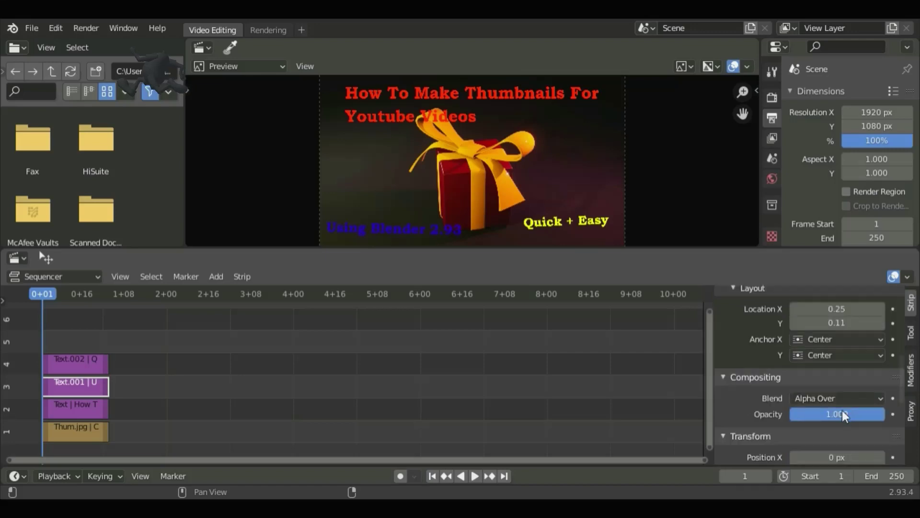
scroll(845, 415, "down", 8)
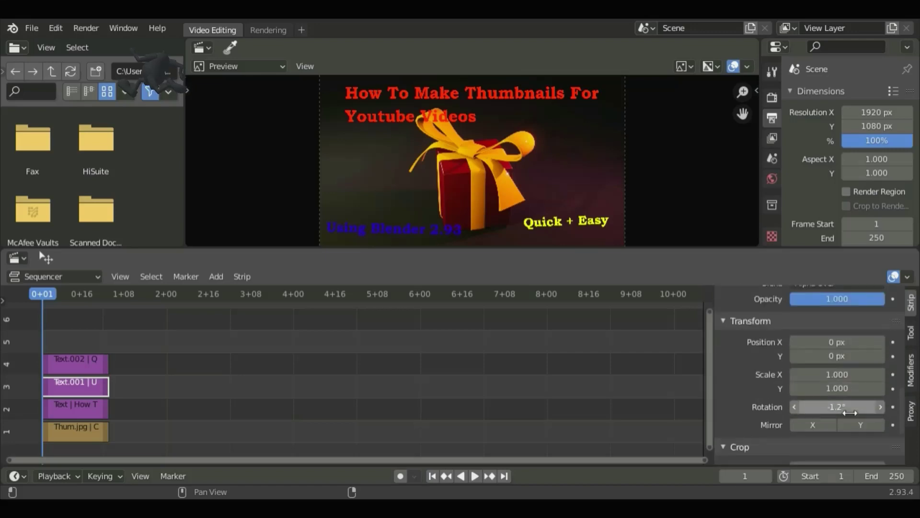
left_click(850, 410)
type("0")
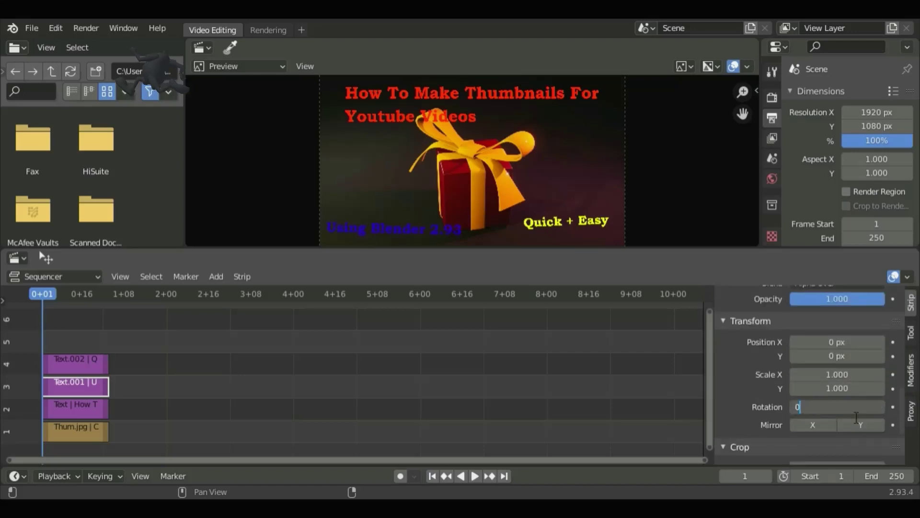
key("Return")
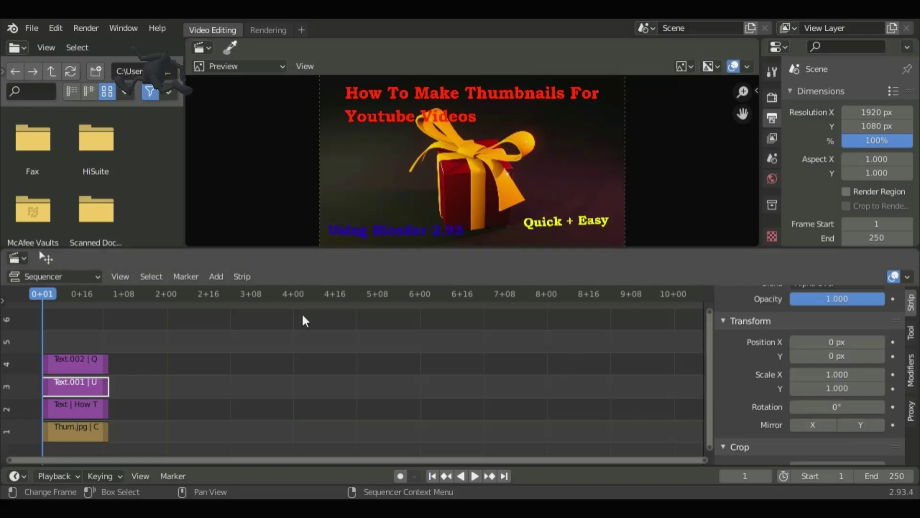
left_click(107, 364)
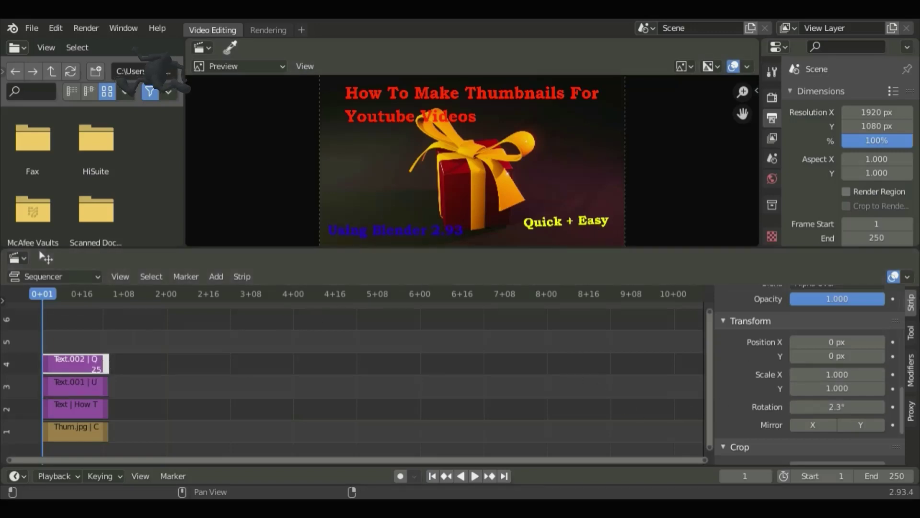
Enlarge the Quick + Easy caption to size 94 and tilt it counter-clockwise.
scroll(780, 331, "up", 4)
scroll(780, 331, "up", 8)
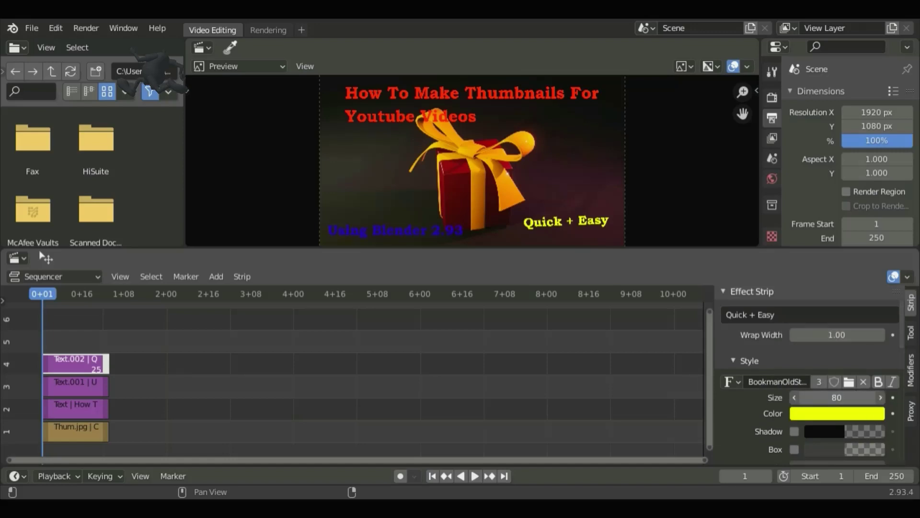
left_click_drag(836, 398, 858, 397)
scroll(828, 351, "down", 6)
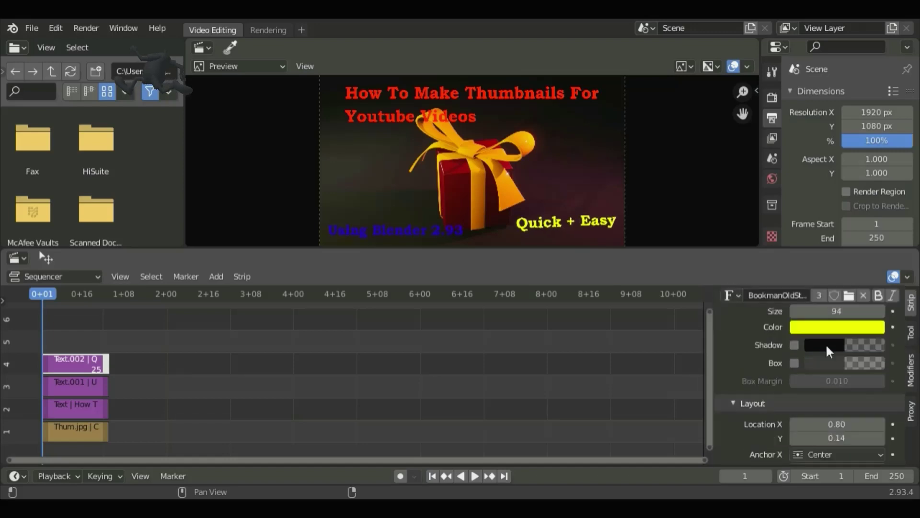
scroll(828, 351, "down", 10)
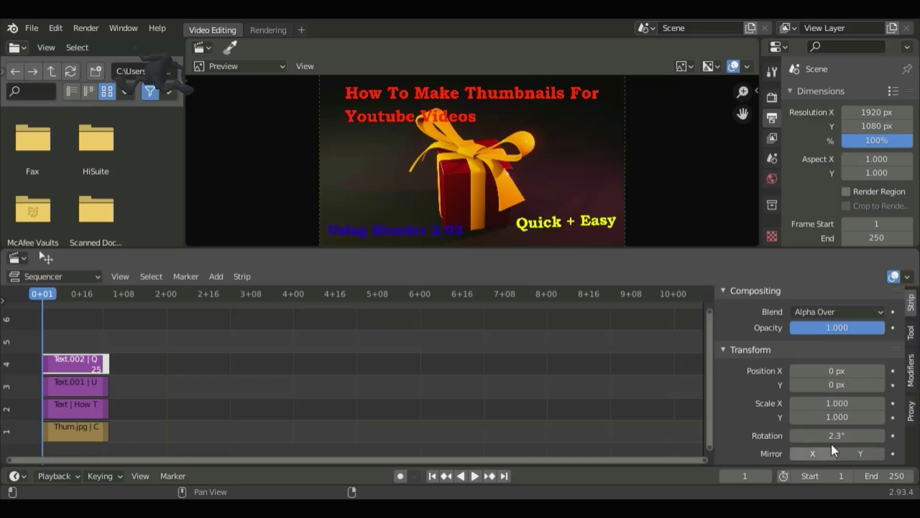
left_click_drag(836, 435, 868, 435)
Move the caption slightly left and higher, to location 0.78, 0.19.
scroll(830, 370, "up", 3)
scroll(829, 370, "up", 3)
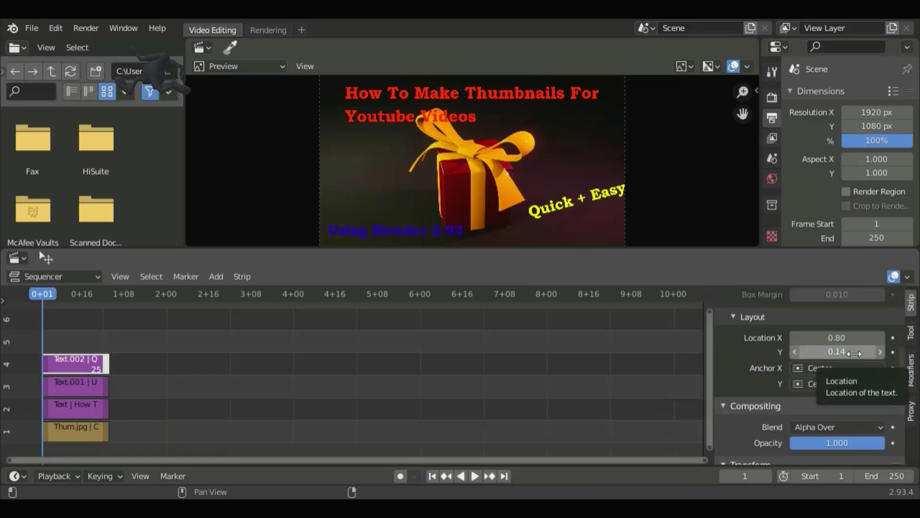
left_click_drag(844, 337, 829, 337)
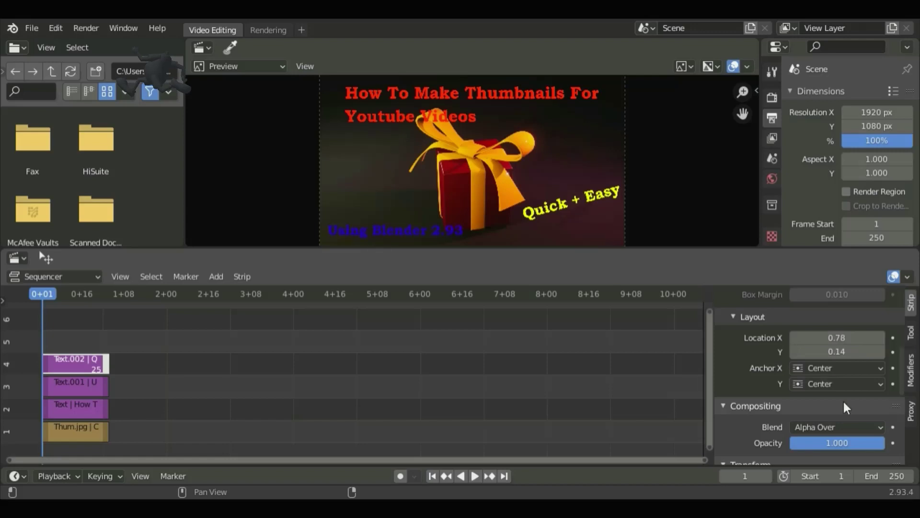
left_click(837, 352)
type("0")
key("Return")
left_click_drag(837, 351, 854, 352)
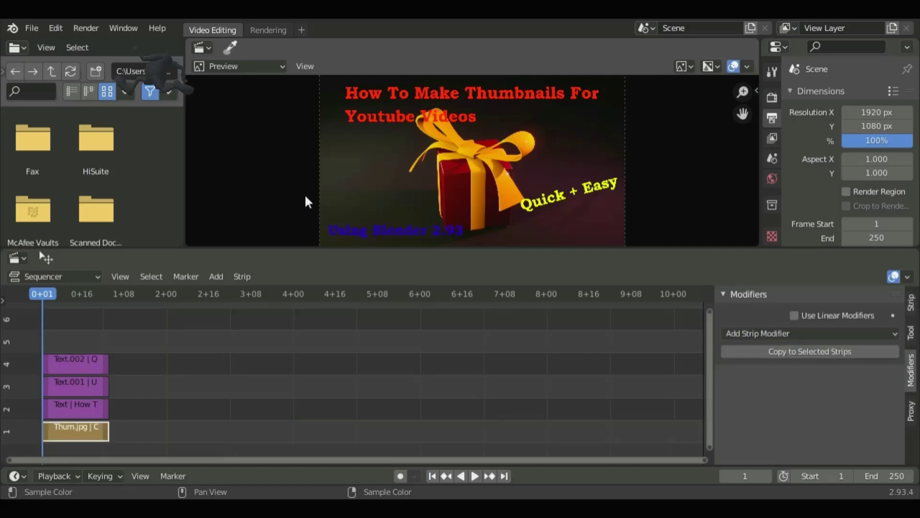
Render a fresh still of the finished thumbnail and bring up the Image save options.
left_click(86, 28)
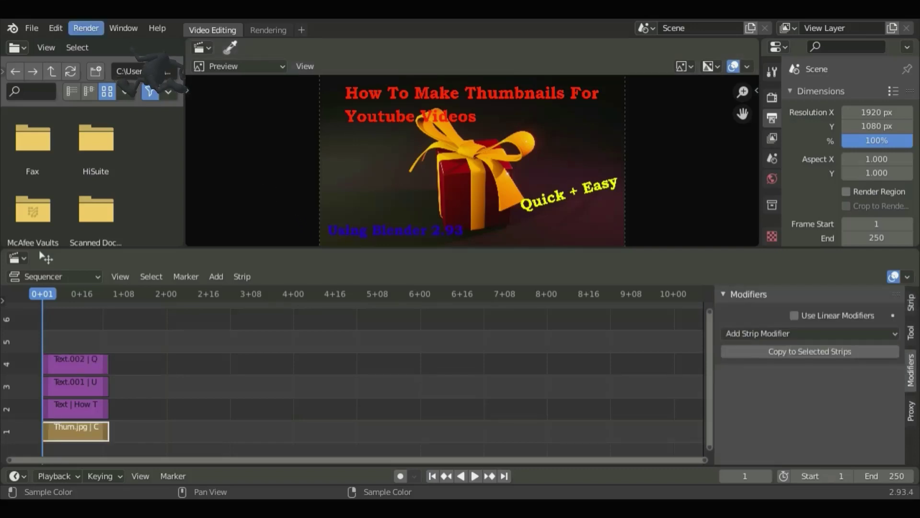
left_click(97, 30)
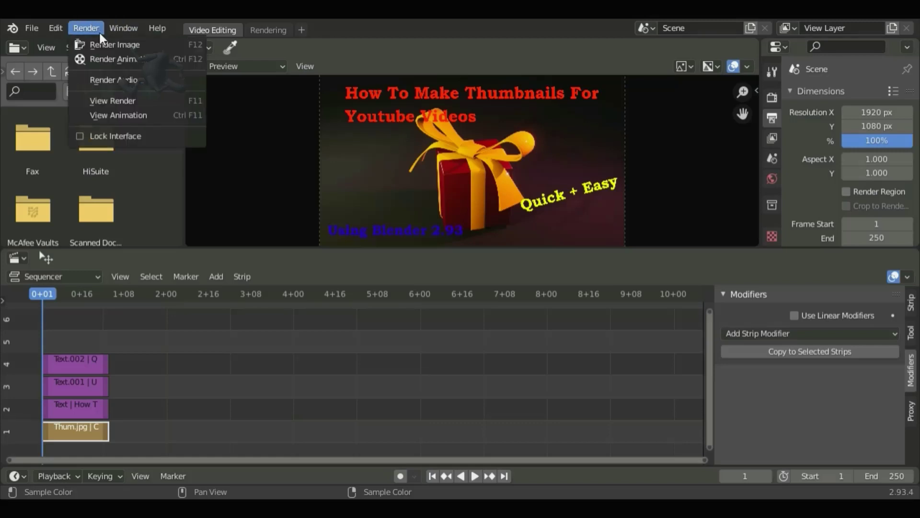
left_click(122, 44)
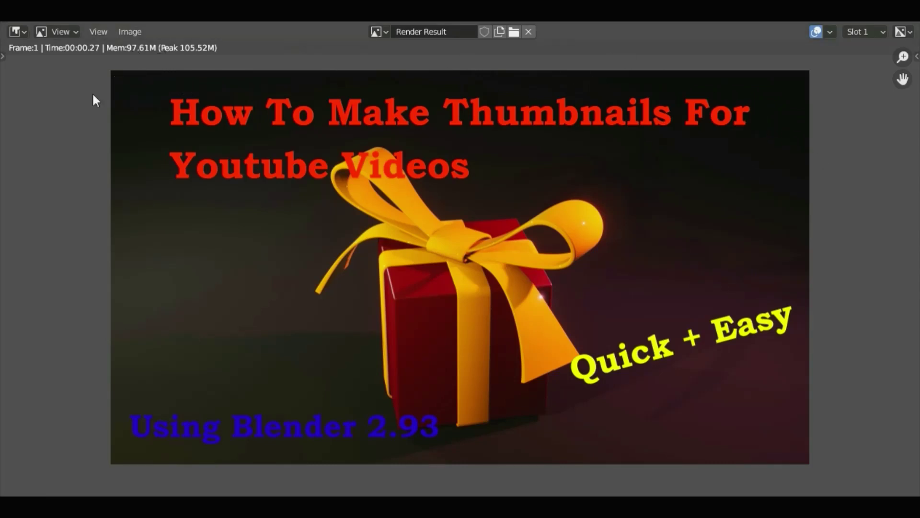
left_click(132, 31)
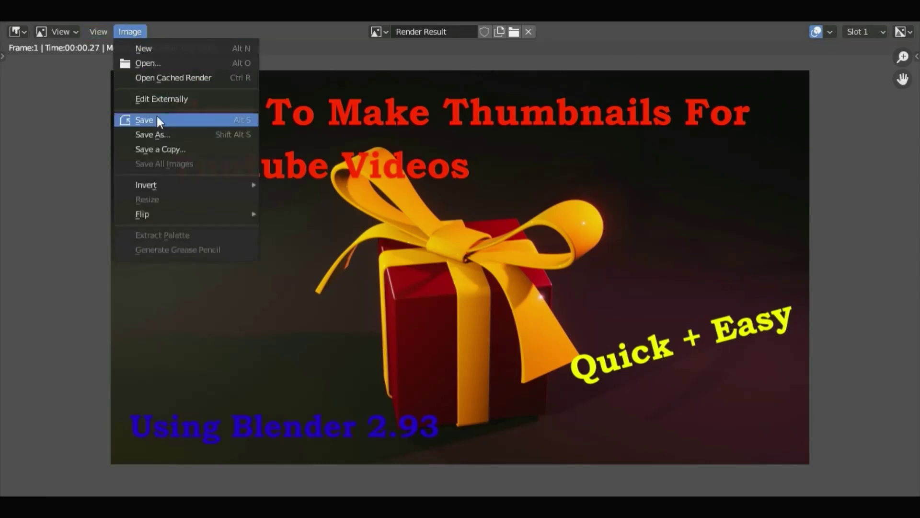